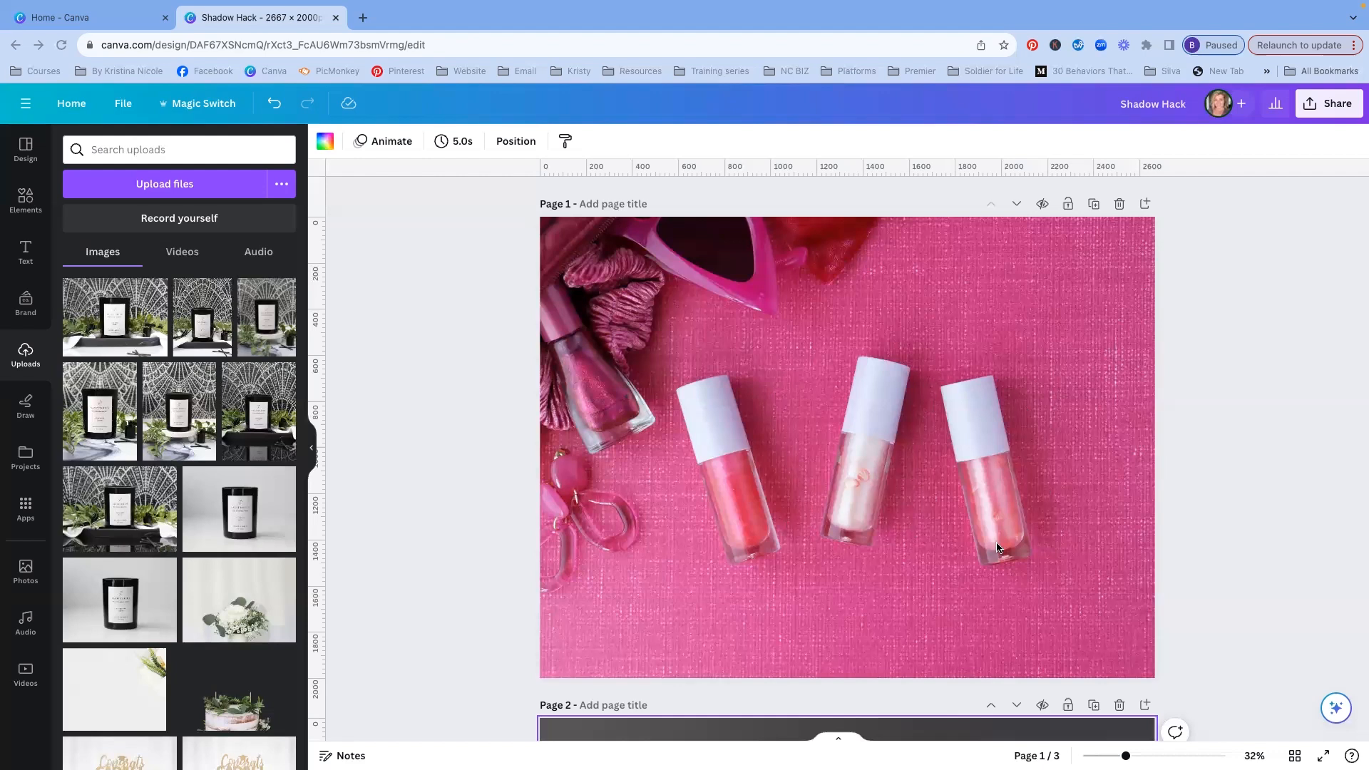
- Remove the background from the lip gloss photo on page 1
left_click(711, 422)
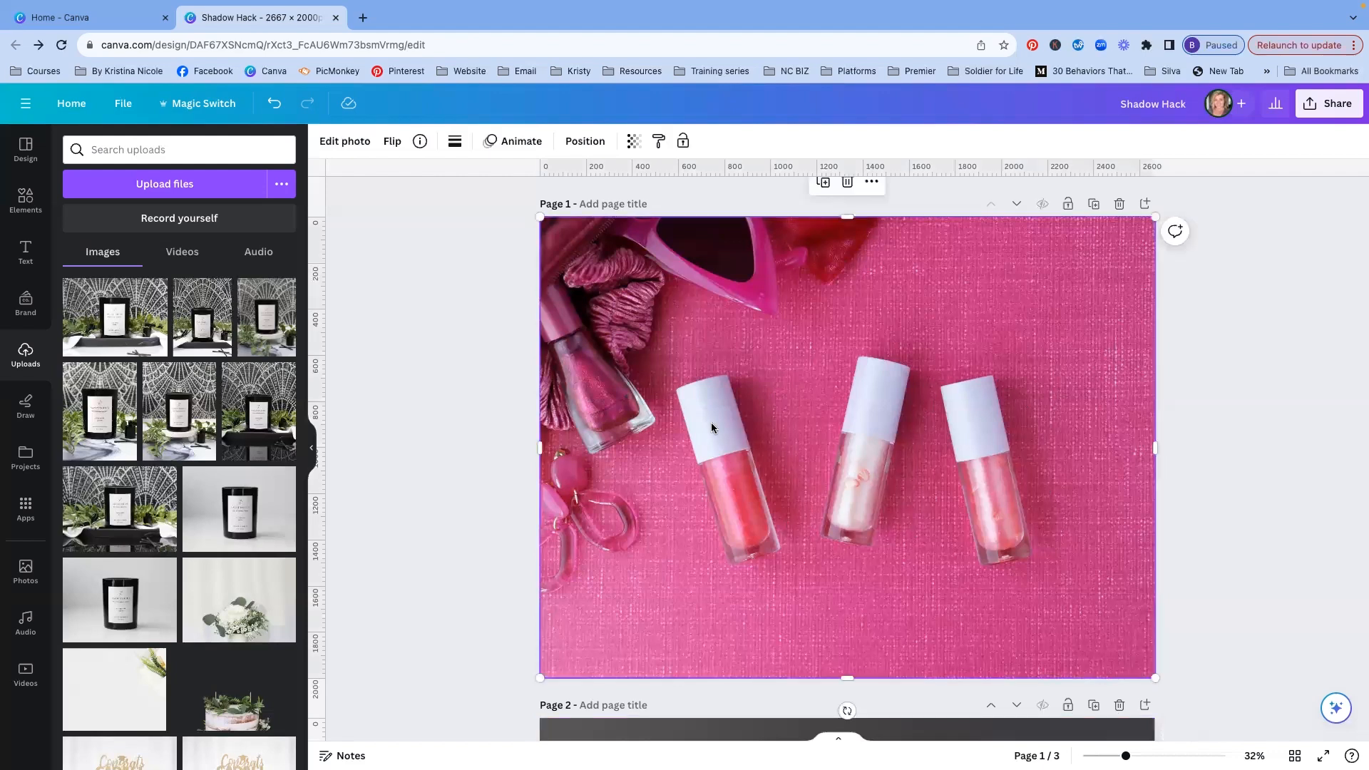
left_click(349, 150)
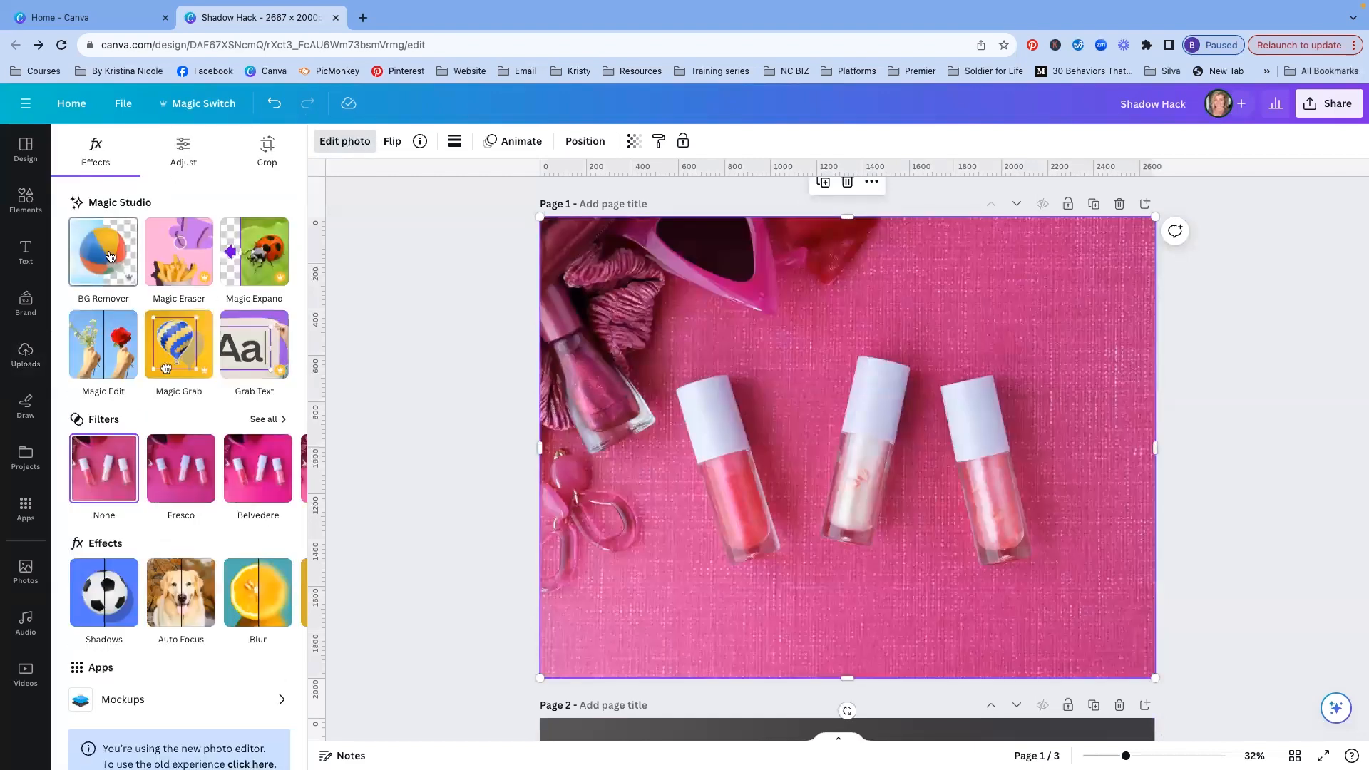
left_click(111, 256)
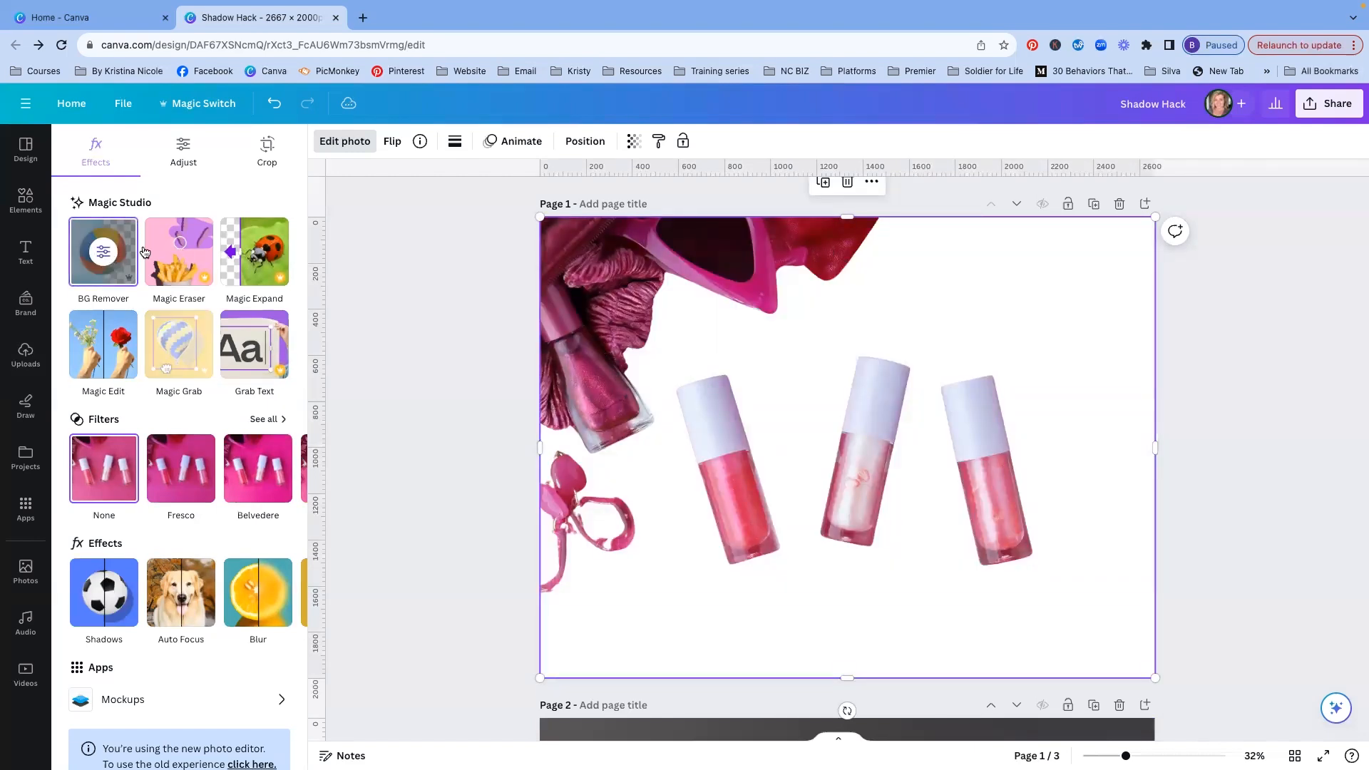
- Erase the leftover sunglasses, nail polish, fabric and jewelry from the lip gloss cutout with a size 65 brush
left_click(105, 255)
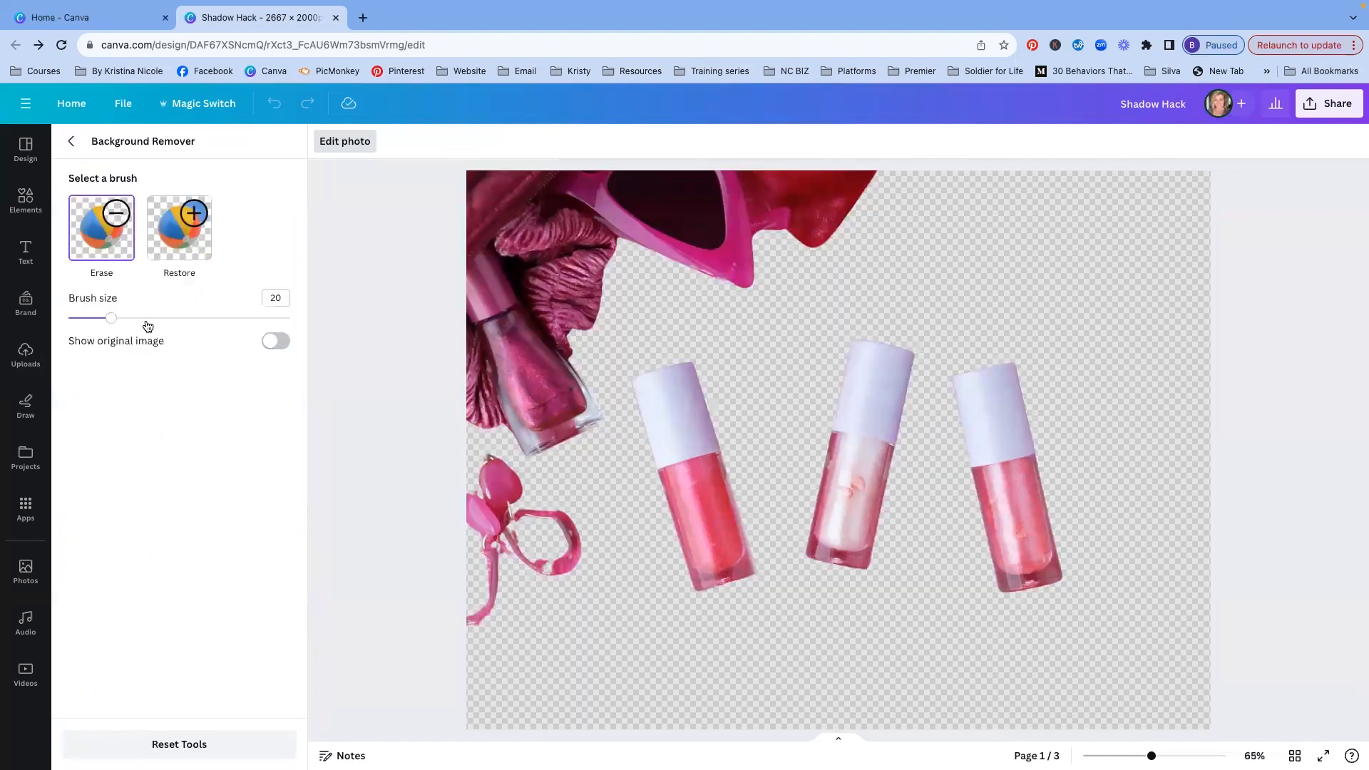
left_click_drag(111, 320, 211, 318)
mouse_move(579, 531)
left_mouse_down()
mouse_move(499, 640)
mouse_move(495, 469)
mouse_move(538, 544)
left_mouse_up()
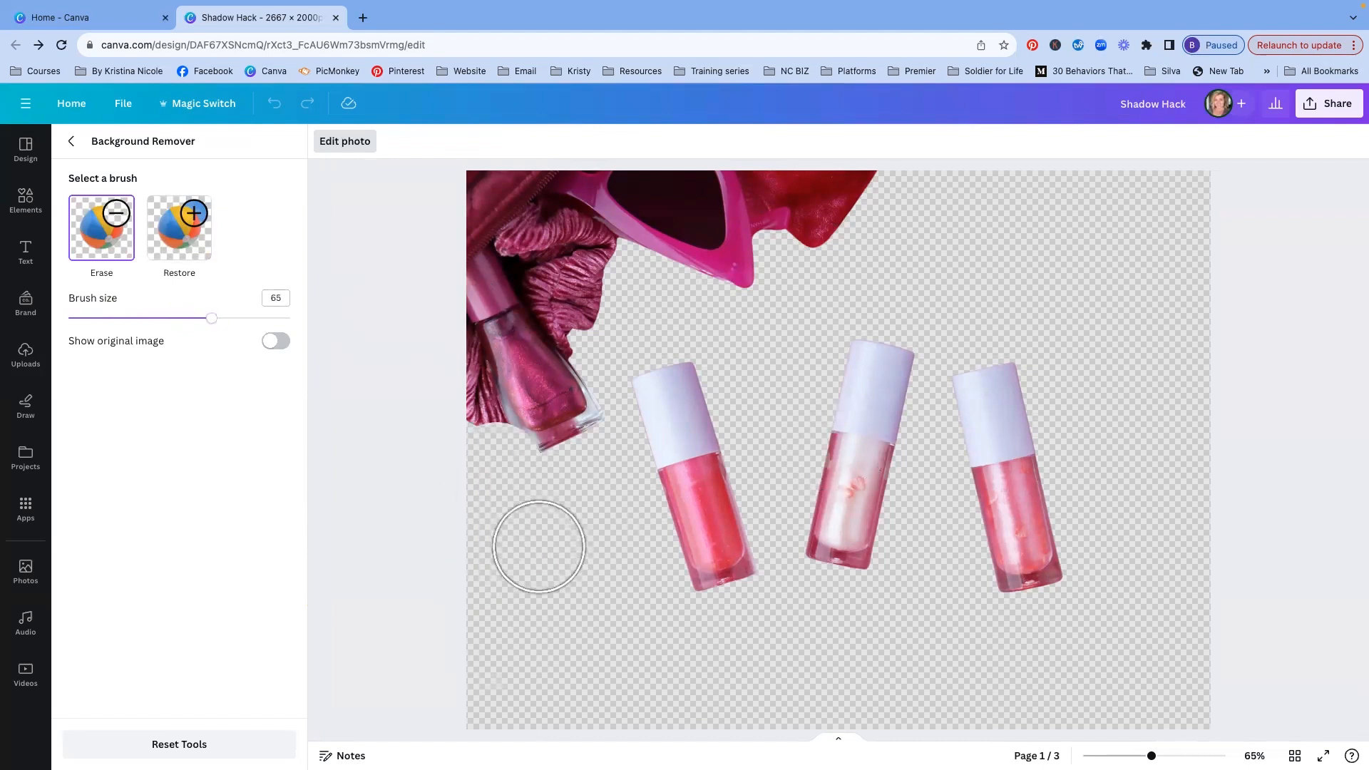
mouse_move(573, 472)
left_mouse_down()
mouse_move(573, 421)
mouse_move(486, 329)
mouse_move(491, 198)
mouse_move(863, 192)
mouse_move(733, 235)
mouse_move(579, 239)
mouse_move(539, 275)
mouse_move(567, 301)
mouse_move(739, 286)
mouse_move(623, 289)
mouse_move(515, 332)
mouse_move(504, 413)
left_mouse_up()
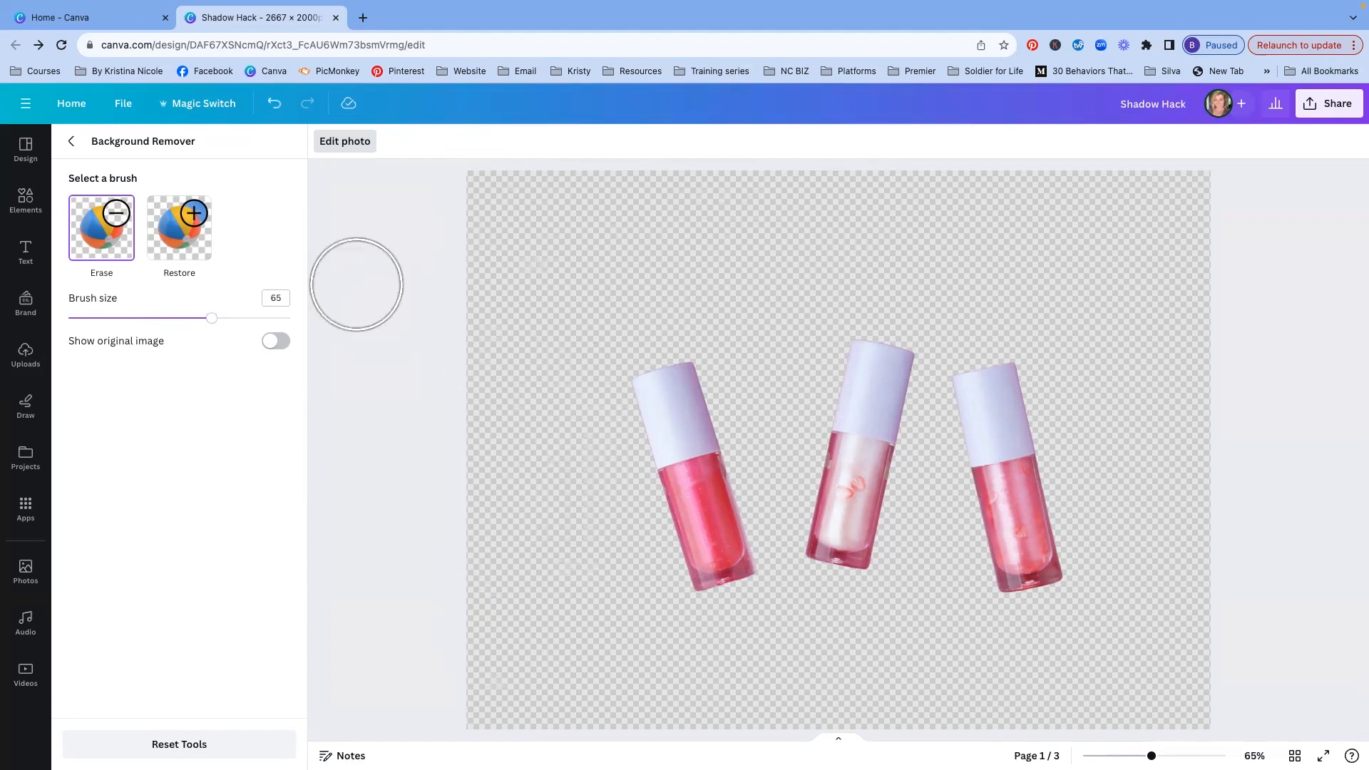
left_click(73, 142)
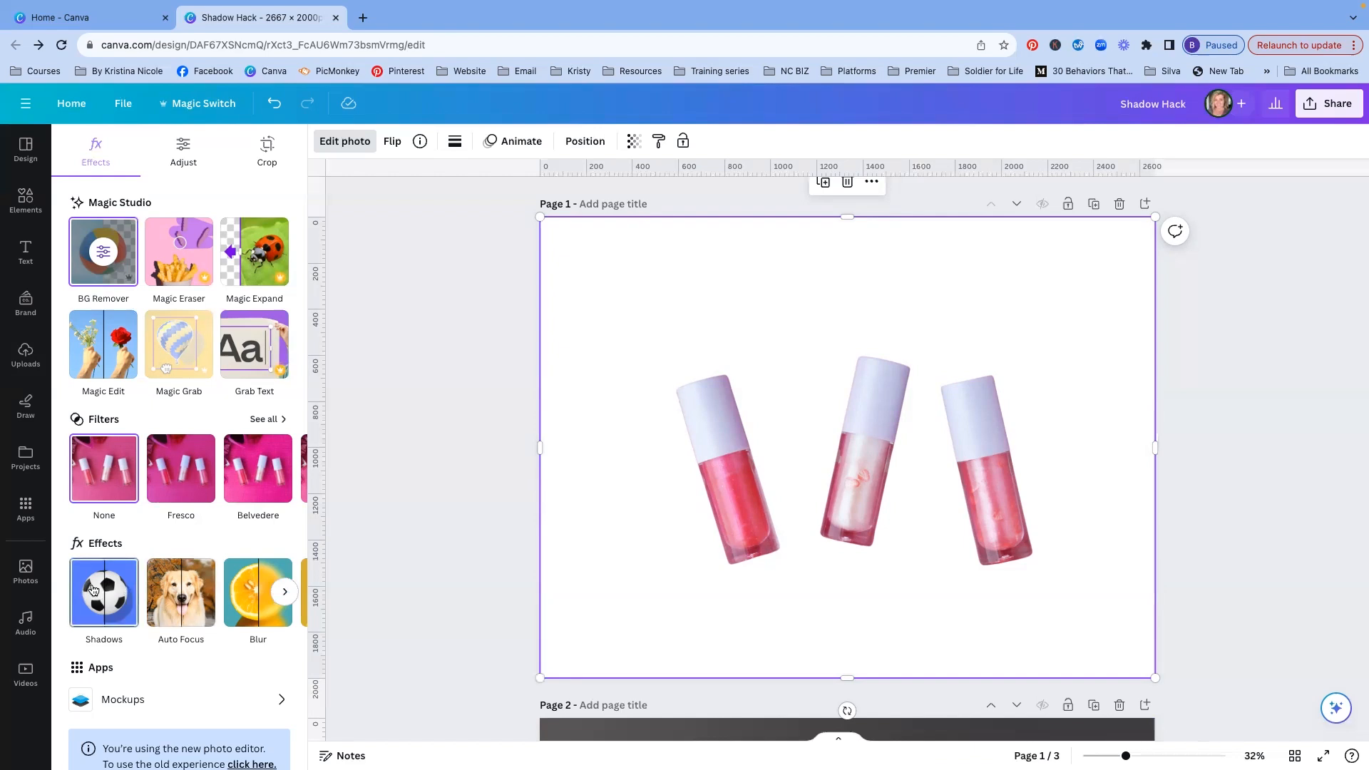
- Apply a Drop shadow to the lip gloss cutout with a blur amount of 45 and an angle of 76
left_click(123, 587)
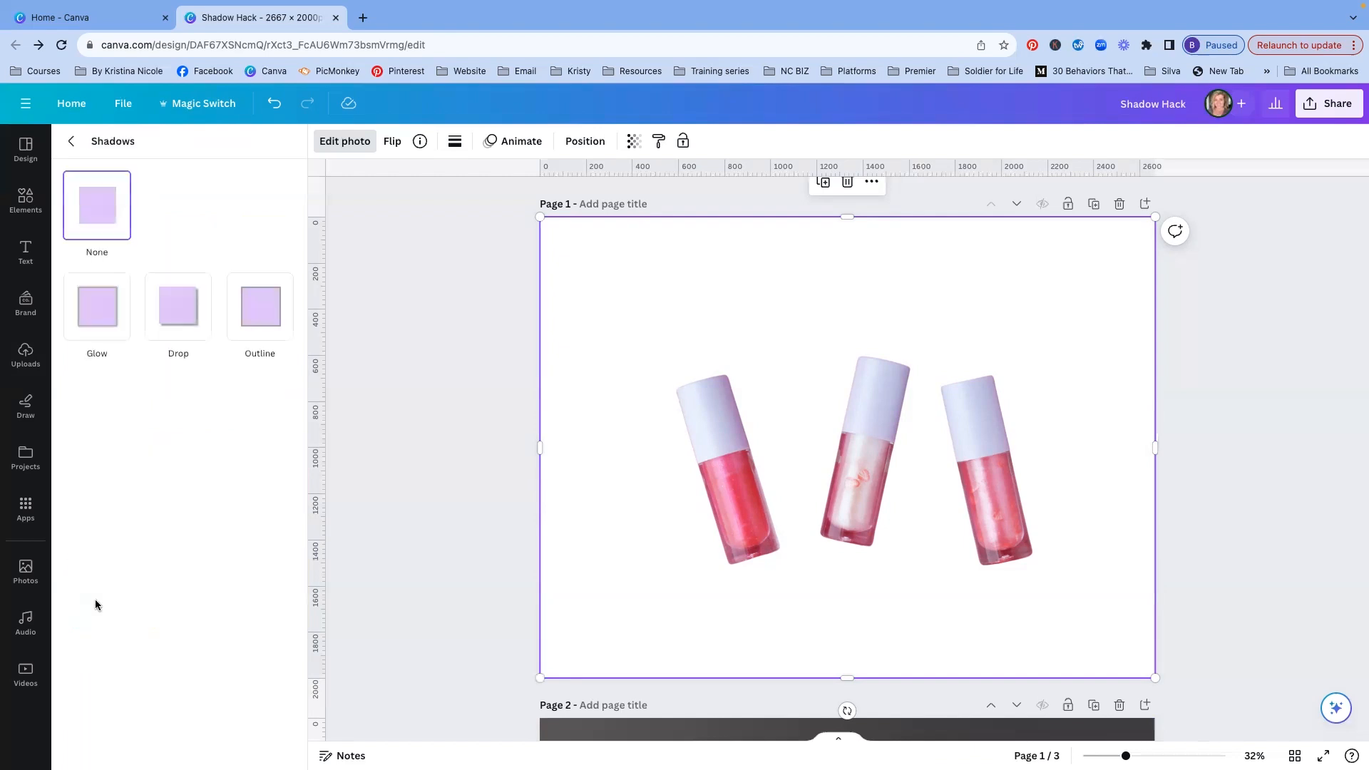
left_click(192, 316)
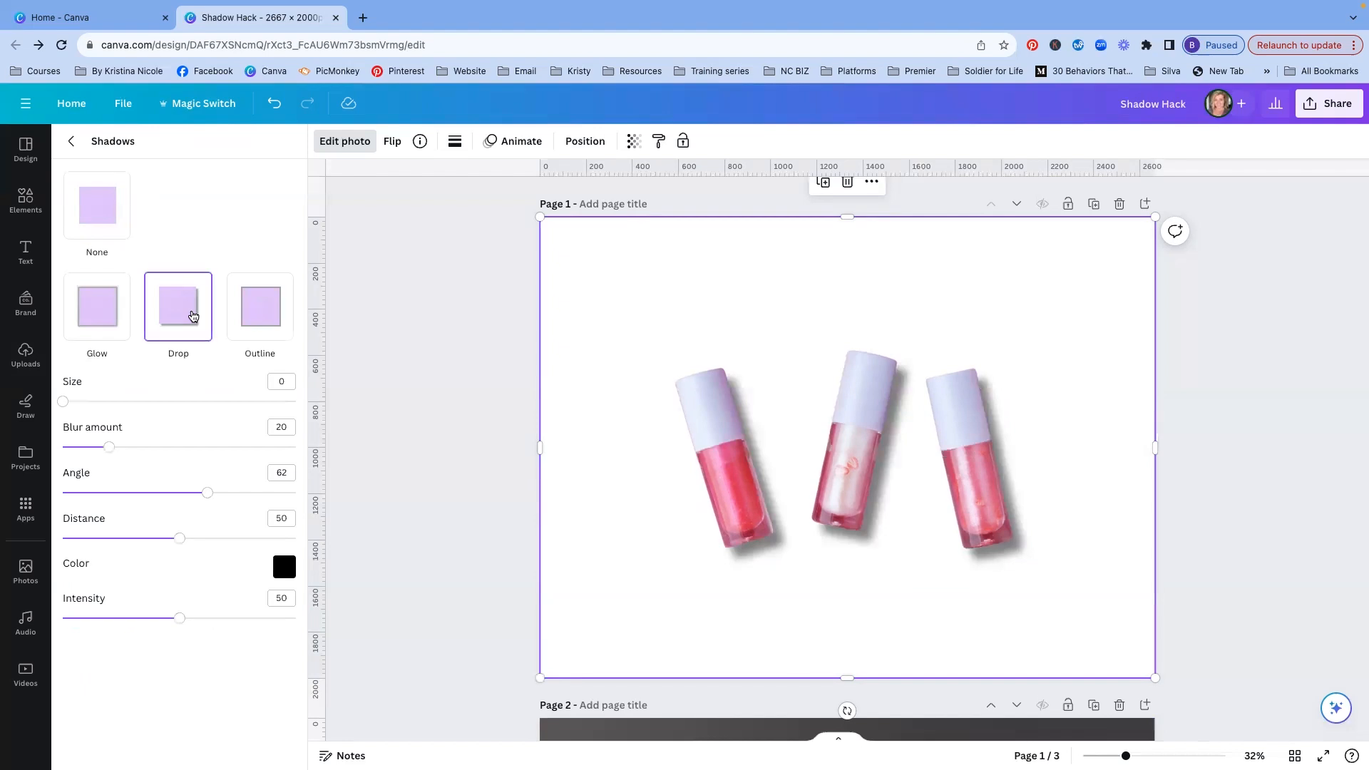
left_click_drag(109, 447, 167, 448)
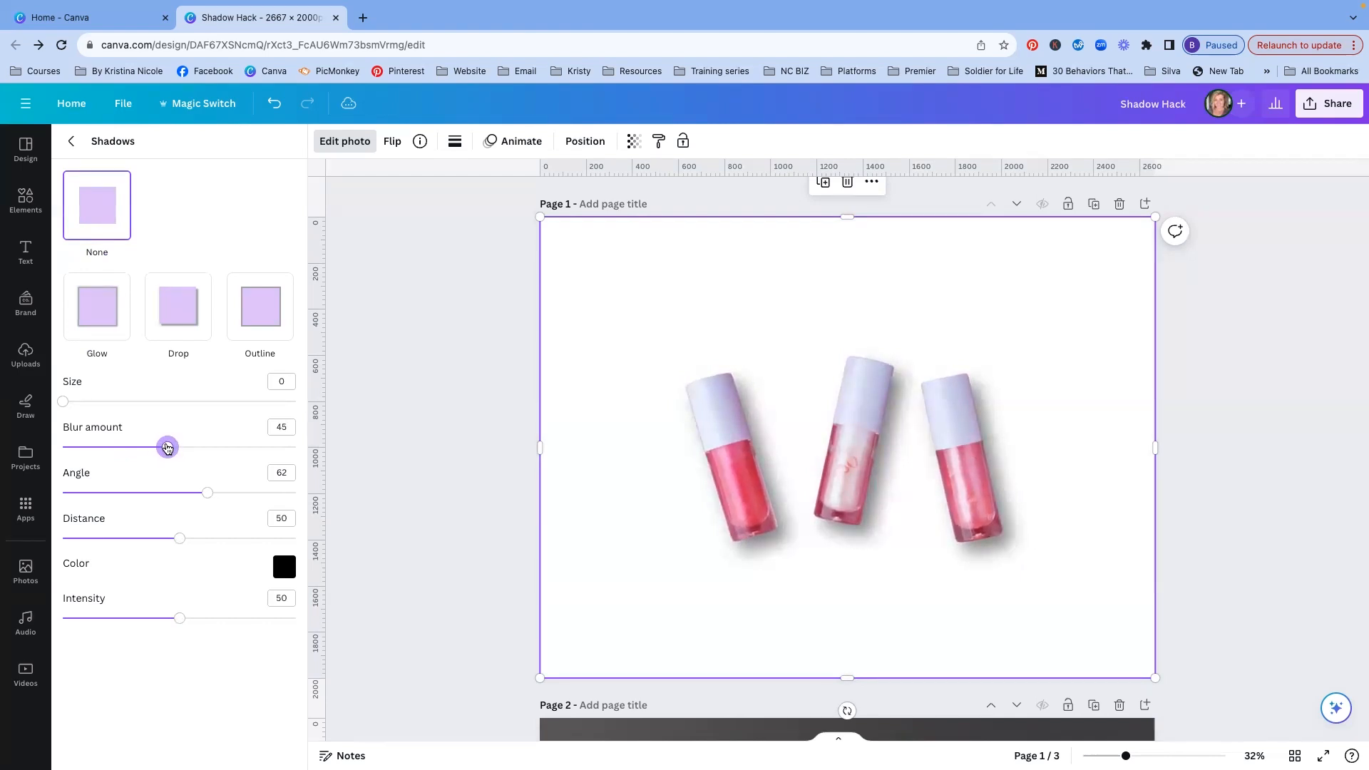
left_click_drag(206, 493, 240, 487)
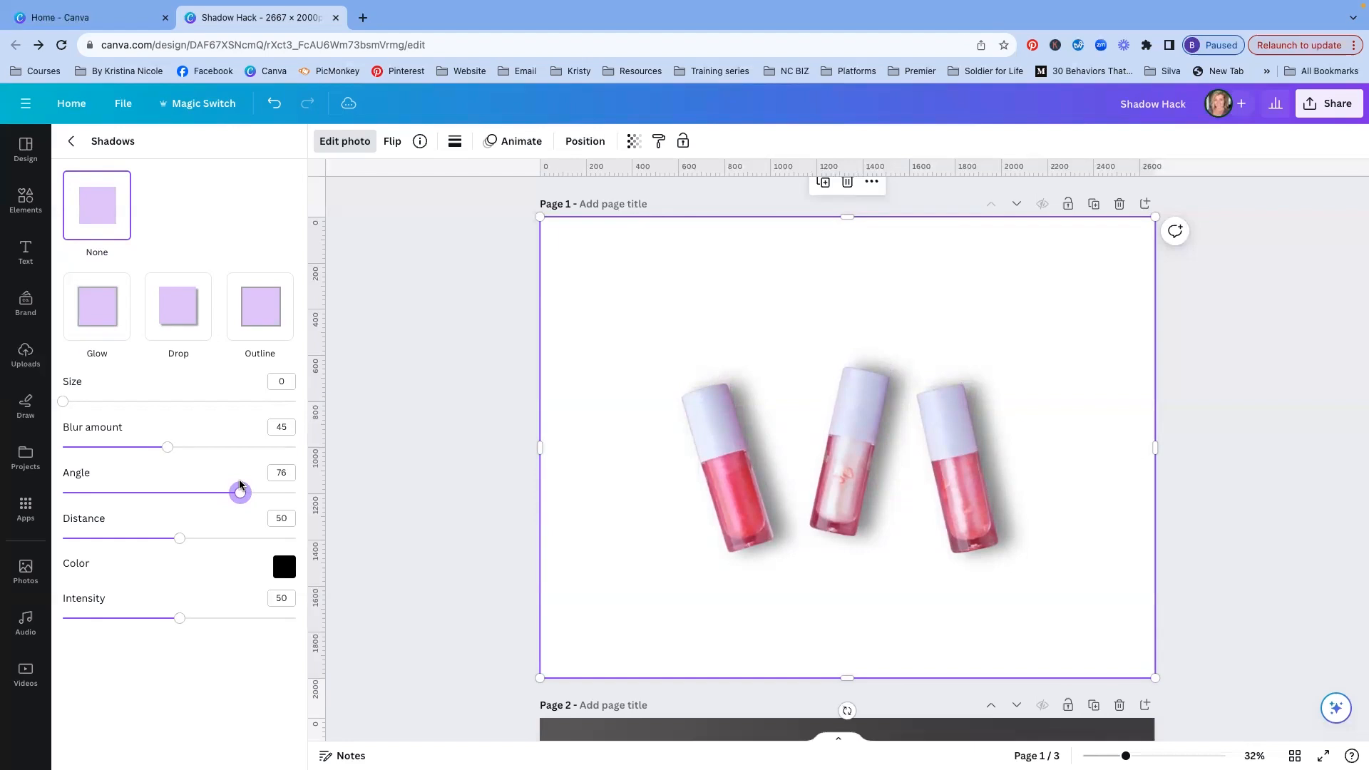
- Set the lip gloss shadow's distance to 23 and its blur amount to 50
mouse_move(180, 539)
left_mouse_down()
mouse_move(316, 538)
mouse_move(98, 537)
mouse_move(170, 539)
left_mouse_up()
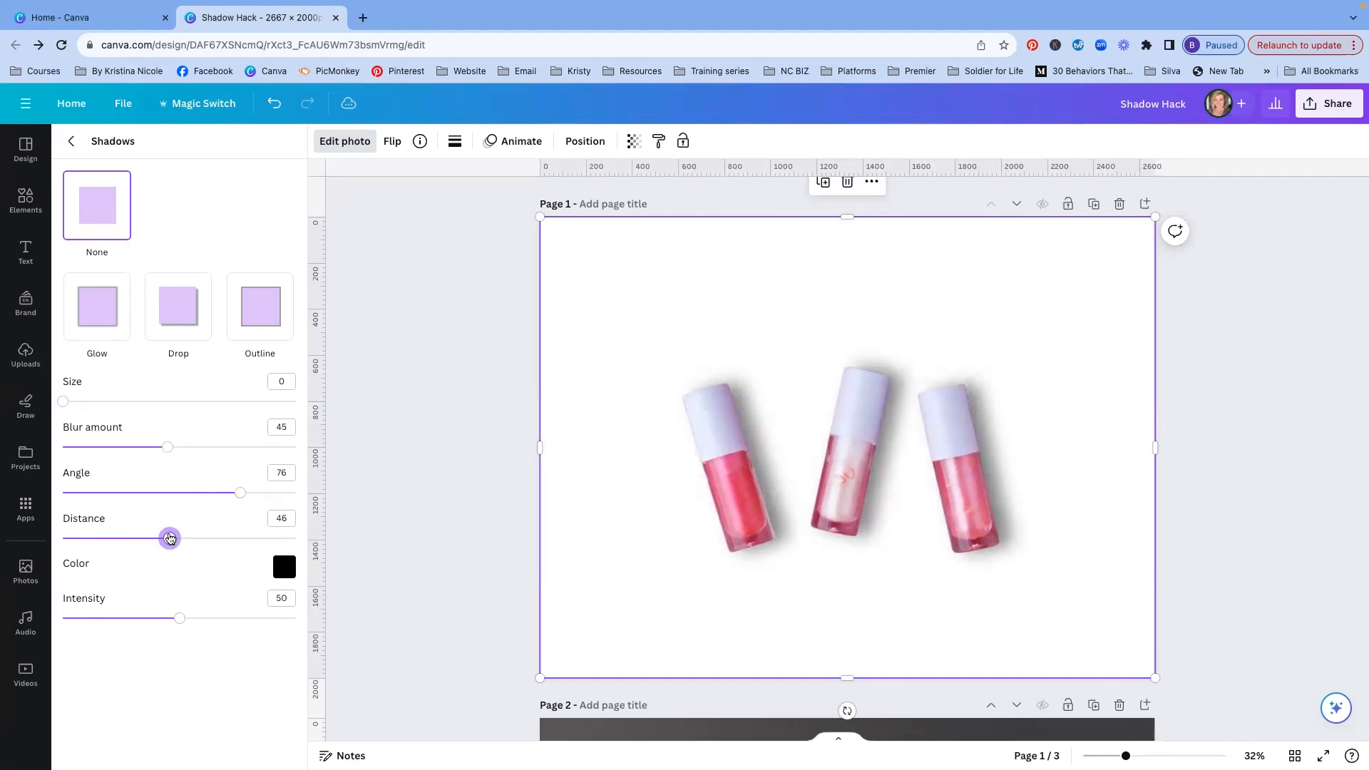
left_click_drag(170, 539, 54, 539)
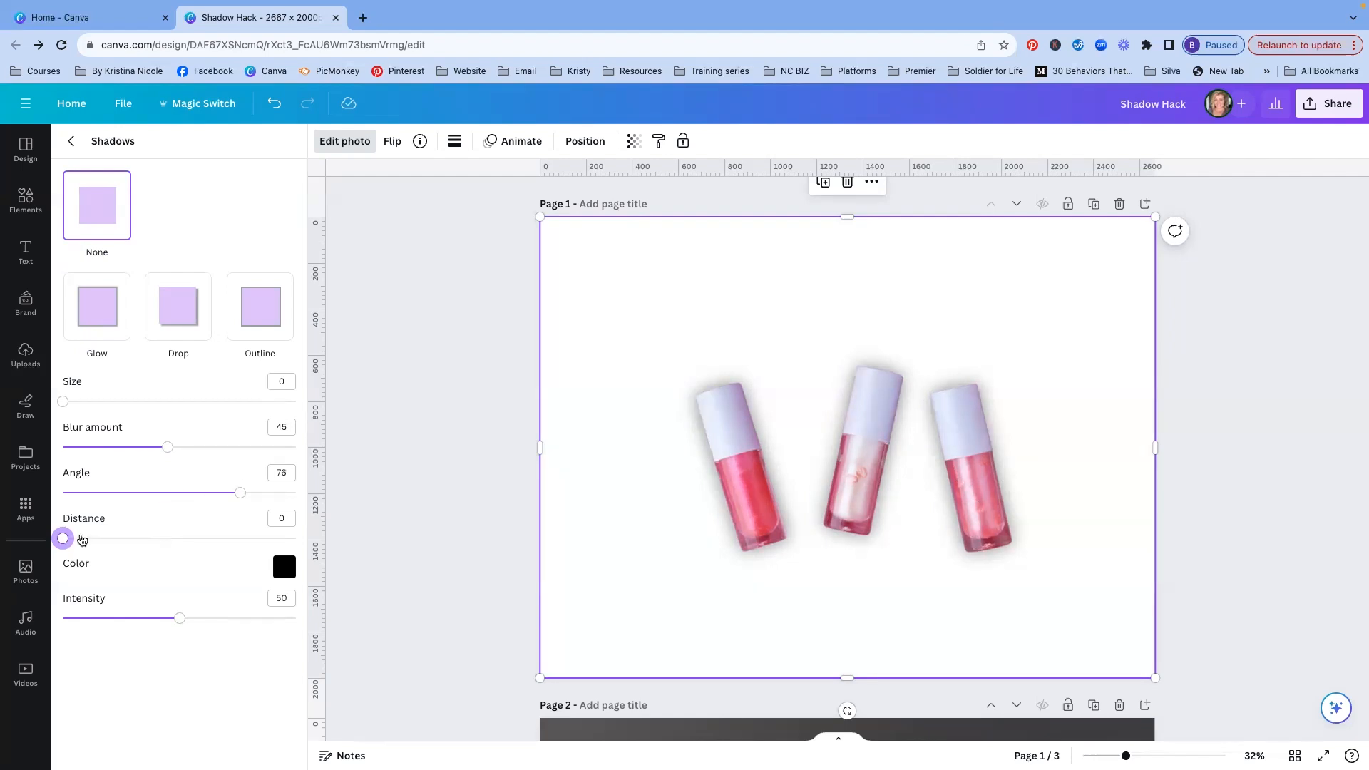
left_click_drag(63, 539, 118, 542)
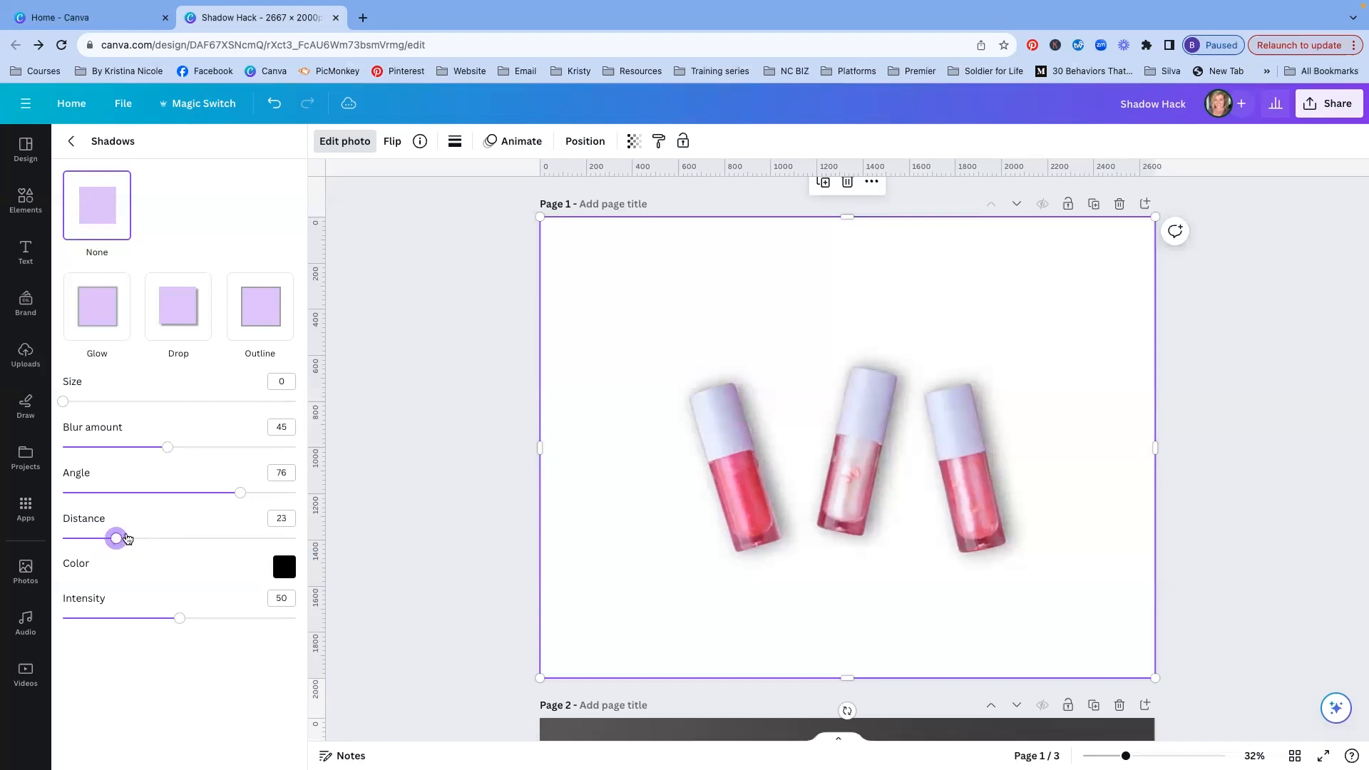
mouse_move(179, 619)
left_mouse_down()
mouse_move(123, 625)
mouse_move(259, 626)
mouse_move(163, 627)
mouse_move(181, 629)
left_mouse_up()
left_click_drag(170, 447, 179, 447)
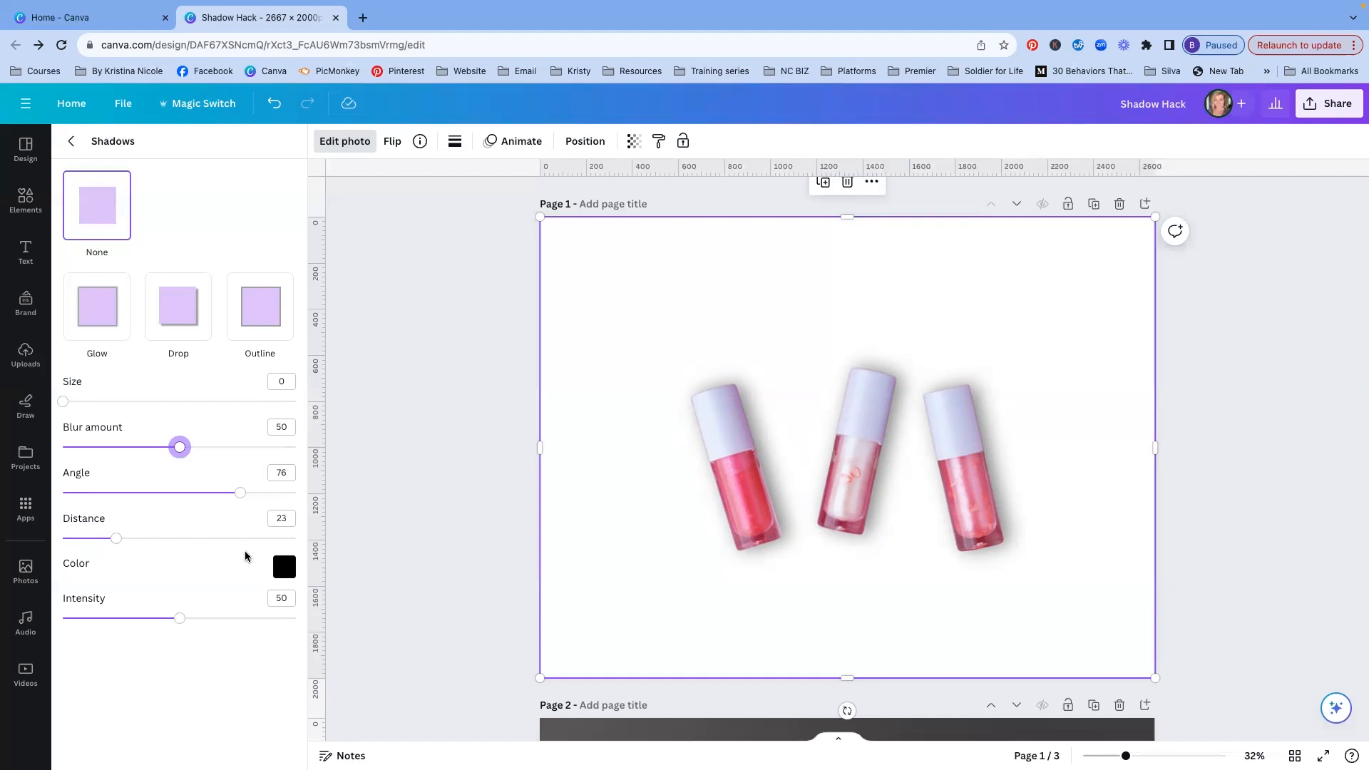
left_click(72, 143)
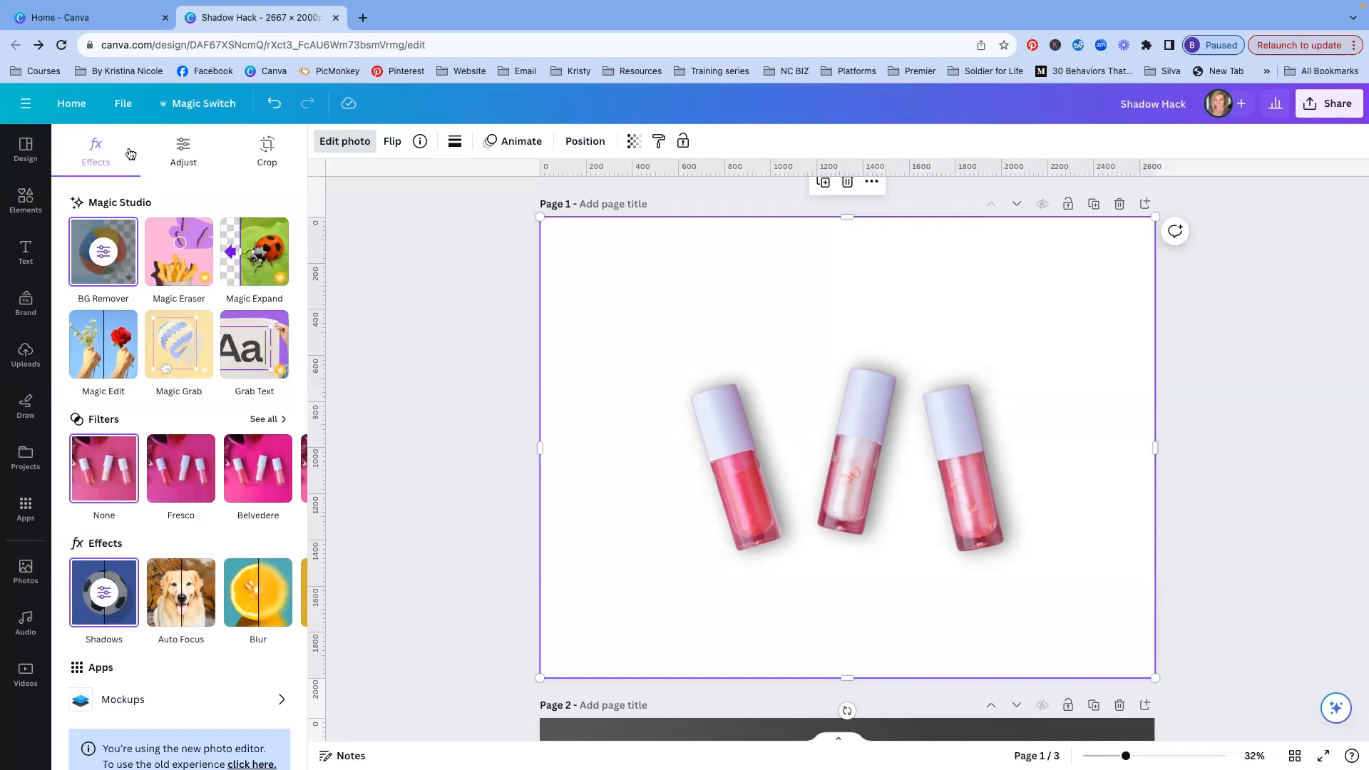
- Enlarge the lip gloss cutout beyond the page edges and reposition it so the three tubes are centered on page 1
left_click_drag(542, 216, 428, 169)
left_click_drag(1156, 679, 1260, 741)
left_click_drag(1040, 530, 1021, 508)
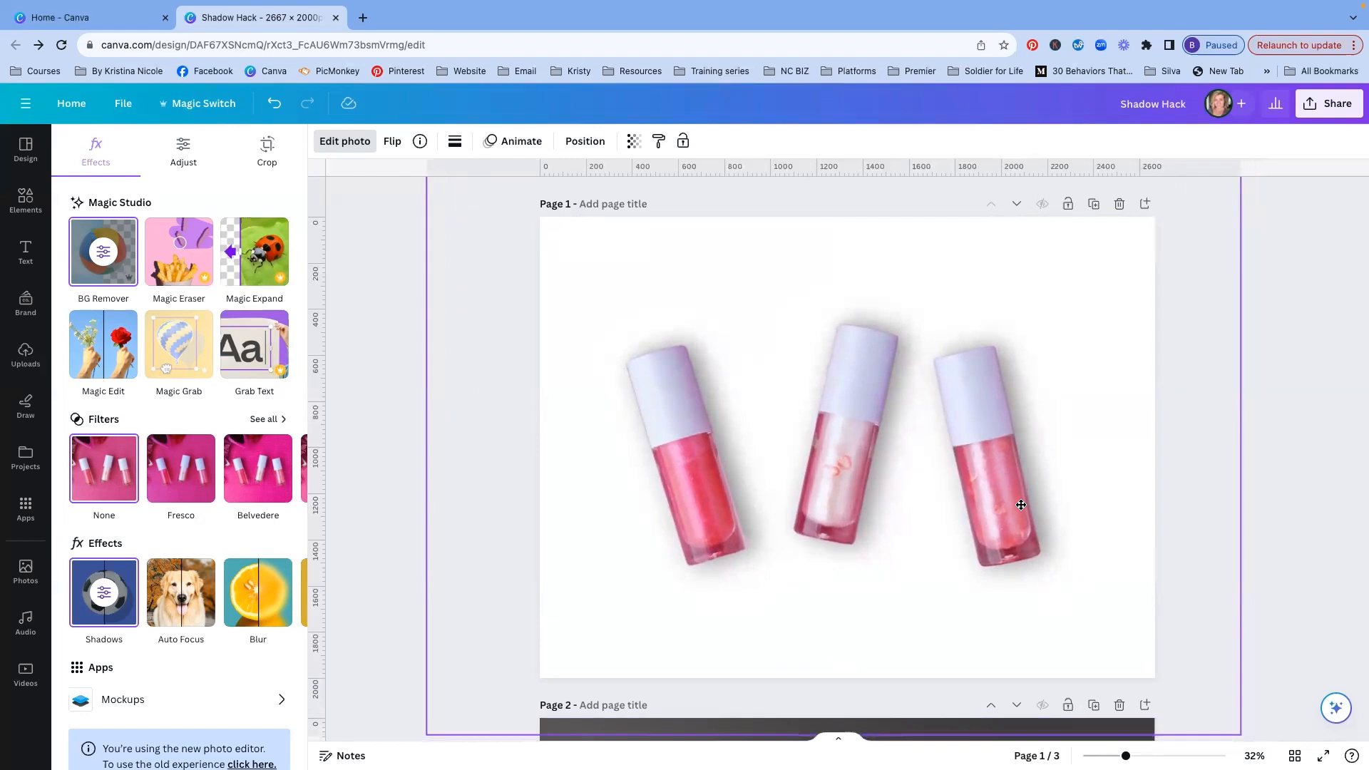
left_click(1293, 528)
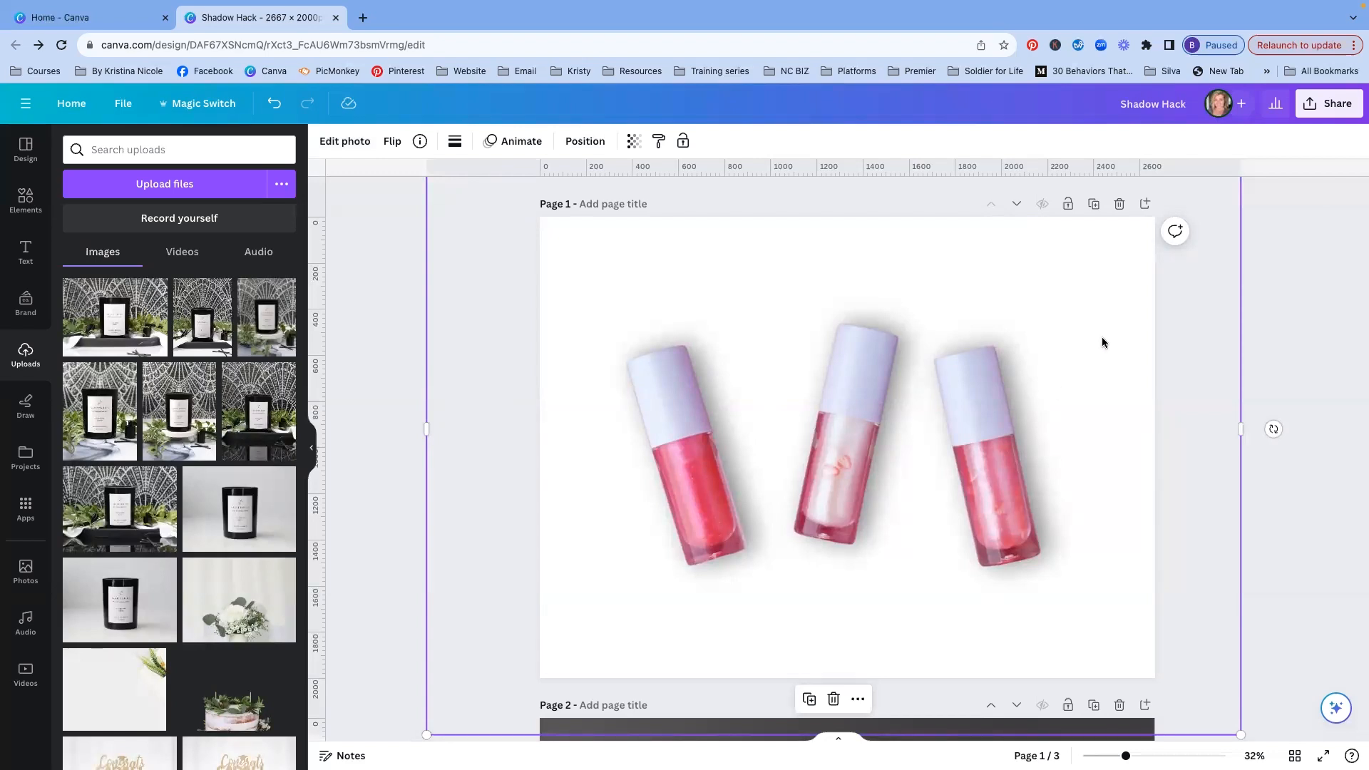
- Open the design's download settings for PNG and enable the transparent background option
left_click(1330, 103)
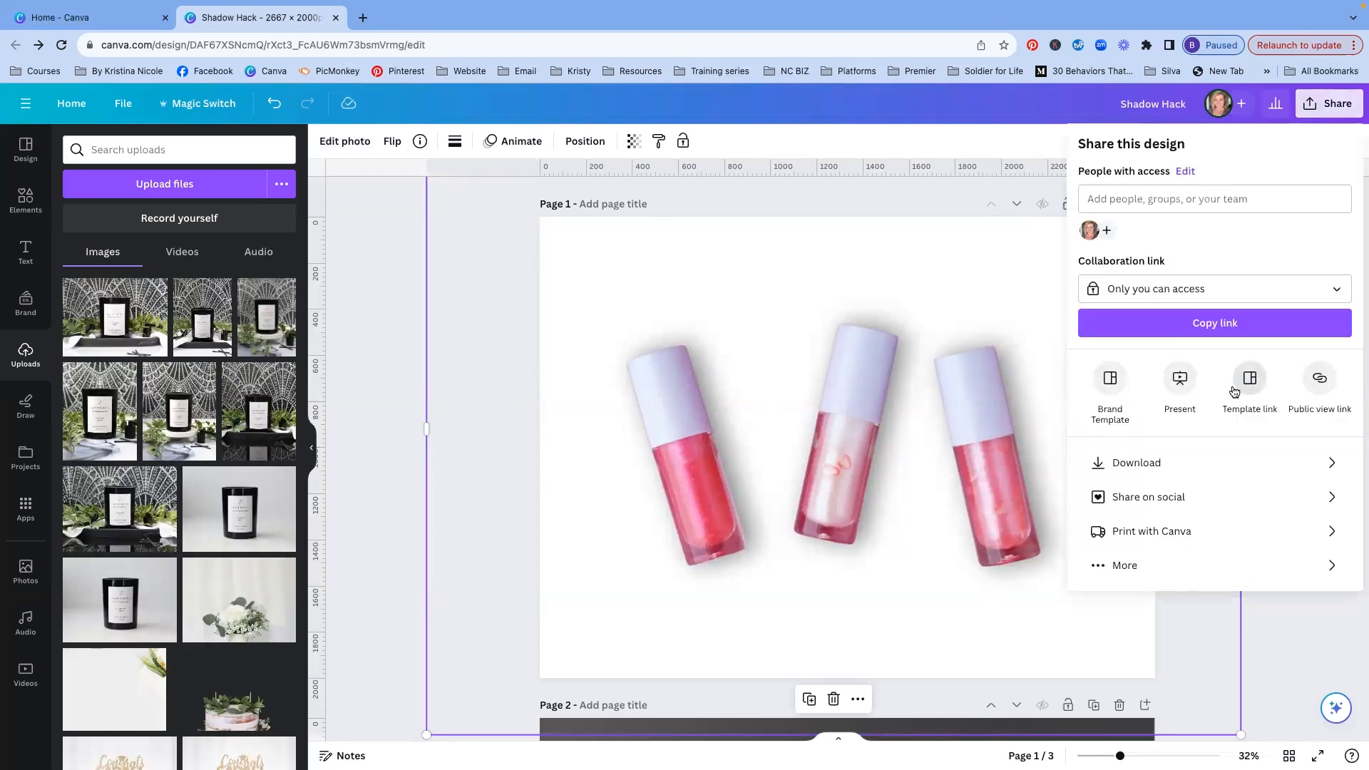
left_click(1141, 463)
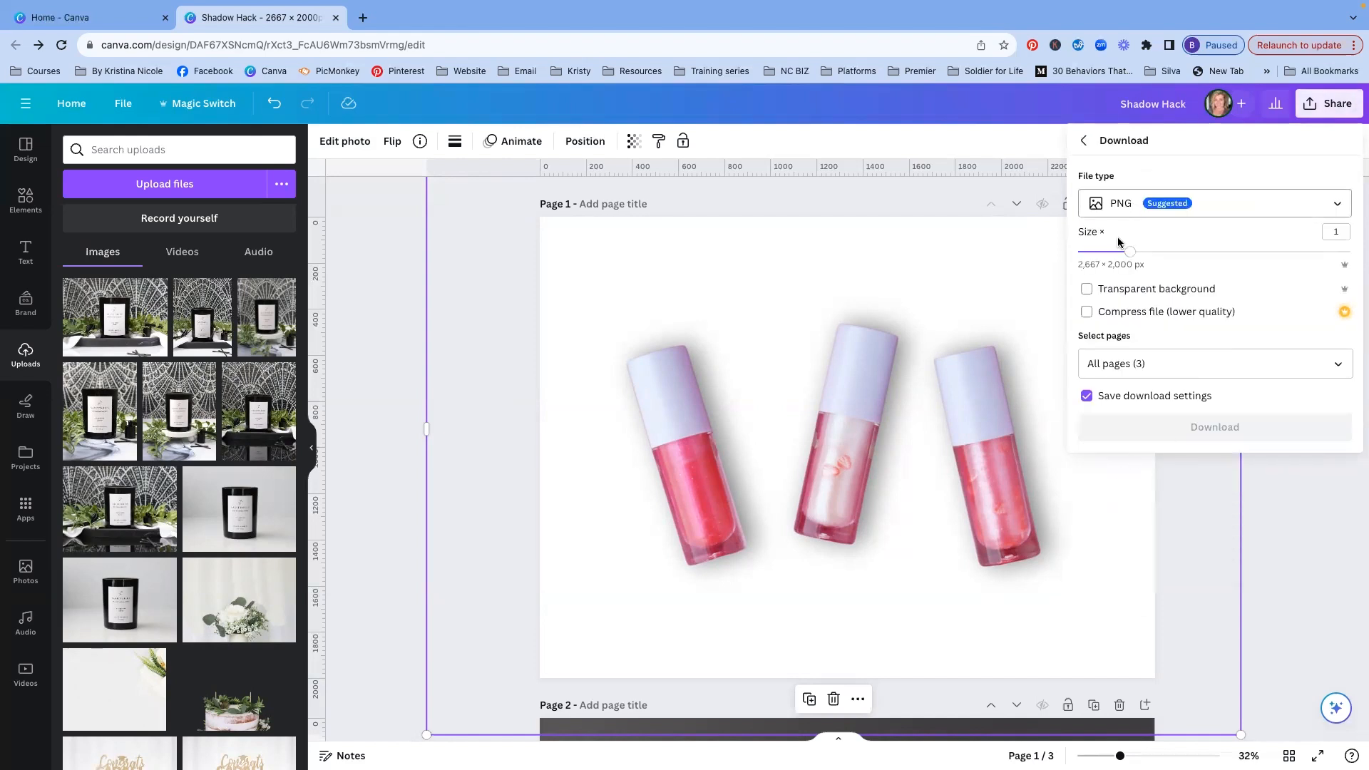
left_click(1086, 289)
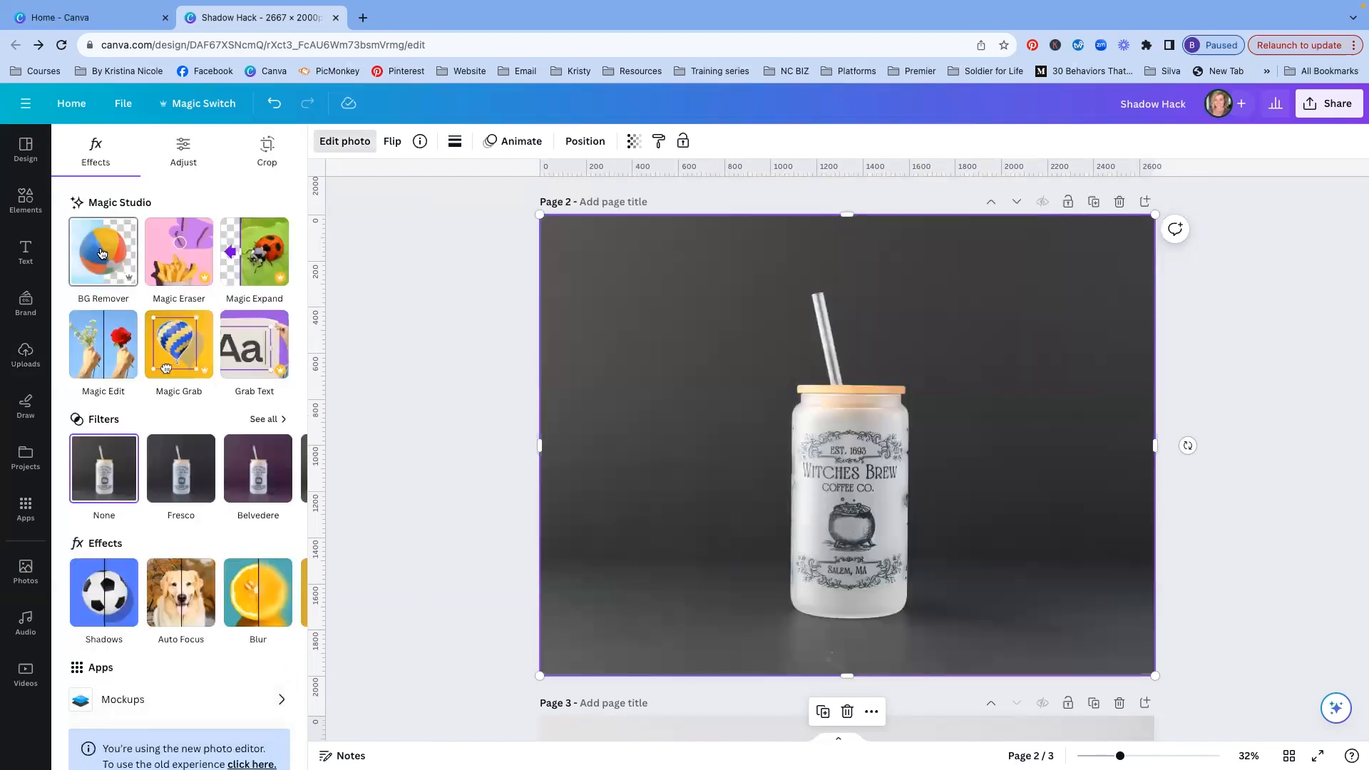
- Remove the background from the Witches Brew tumbler photo on page 2
left_click(102, 253)
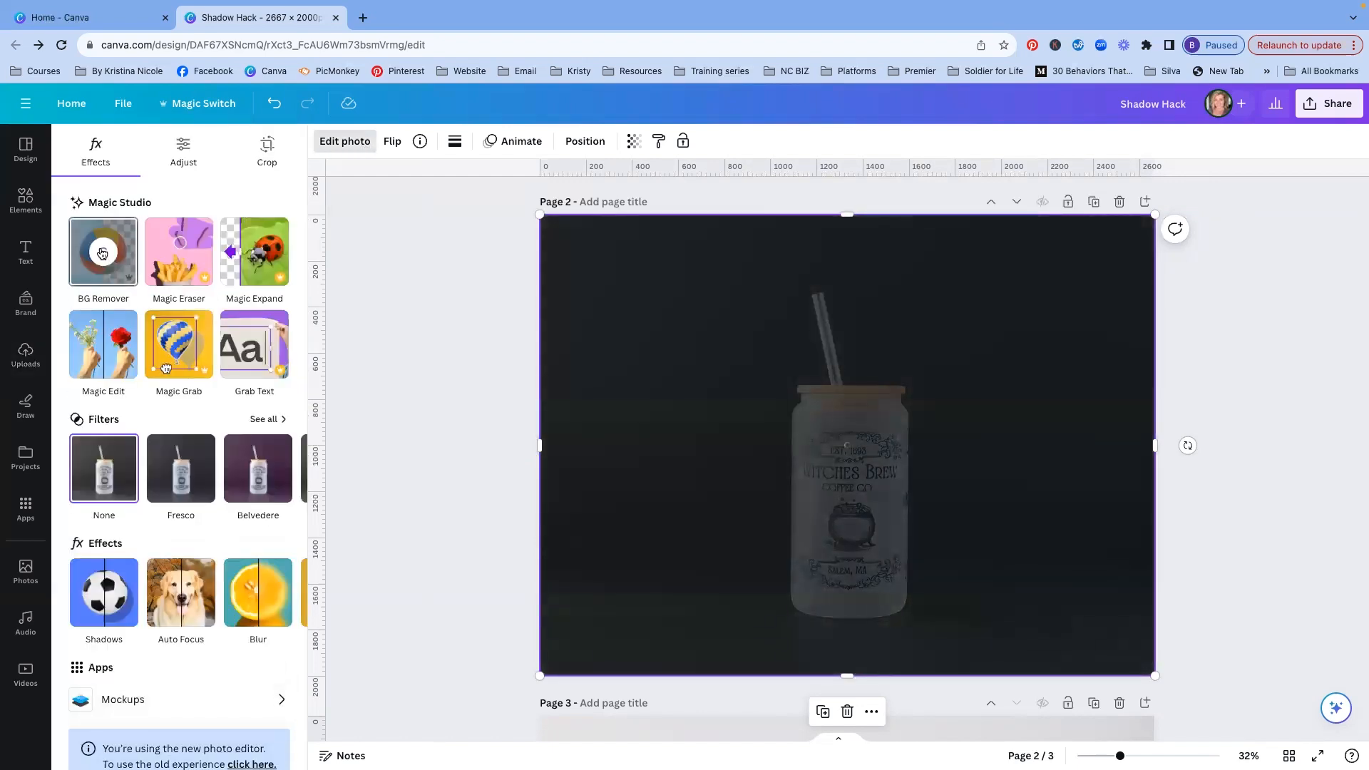
- Try the Drop shadow effect on the tumbler cutout on page 2
left_click(85, 595)
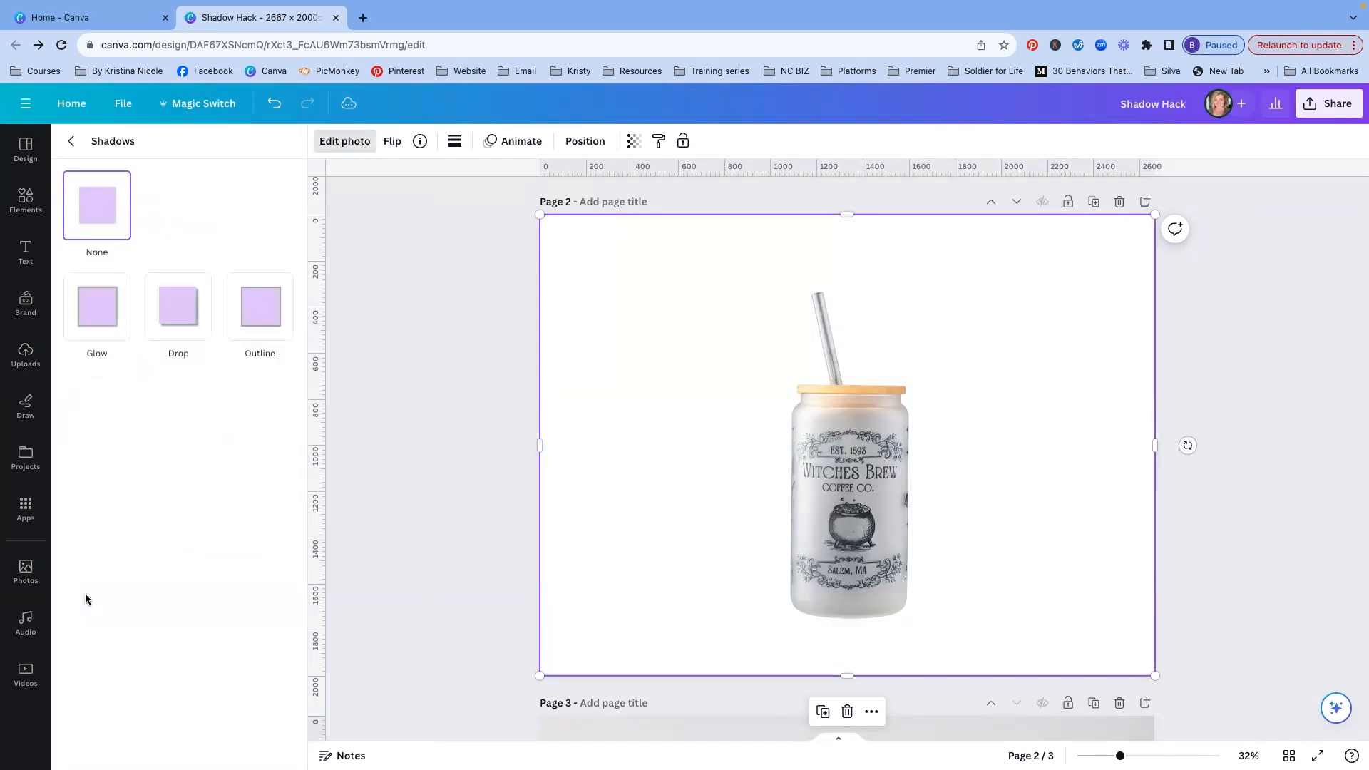
left_click(178, 308)
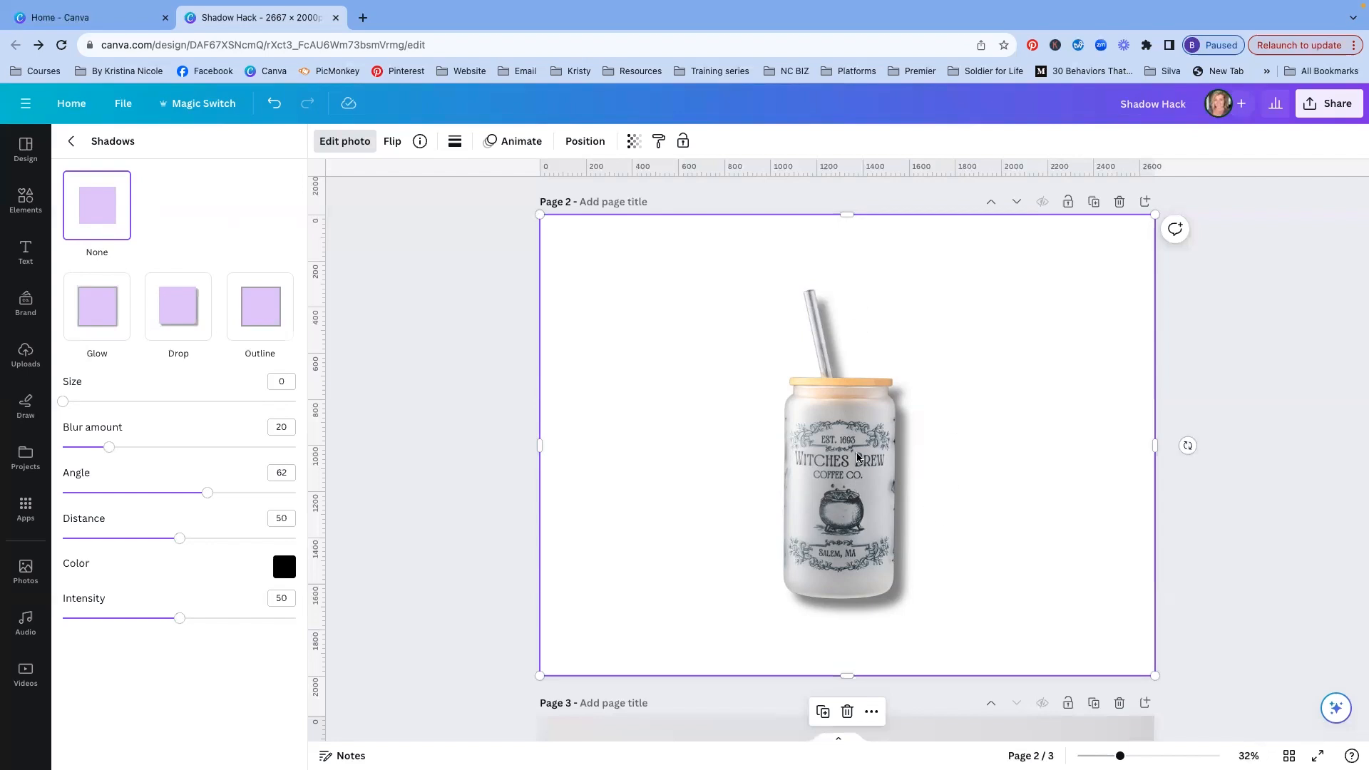
left_click(71, 141)
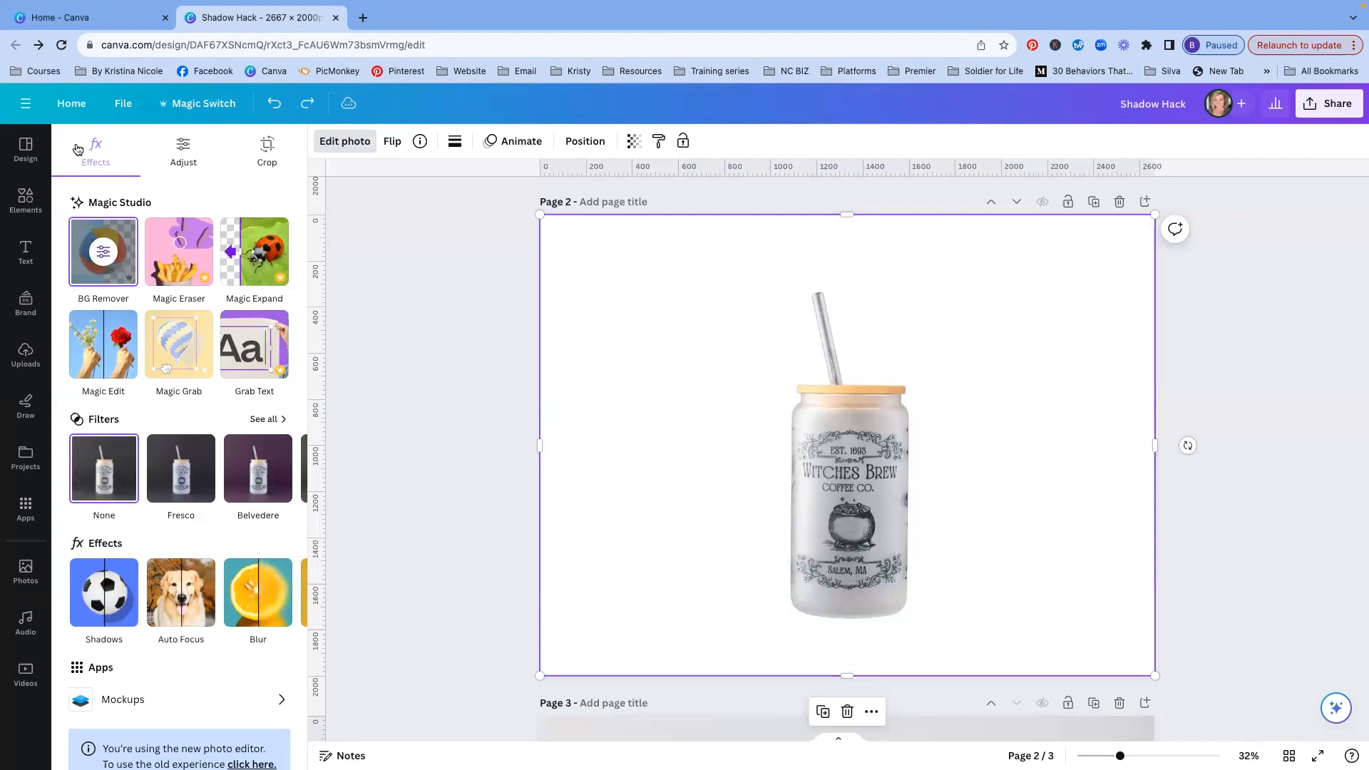
left_click(463, 306)
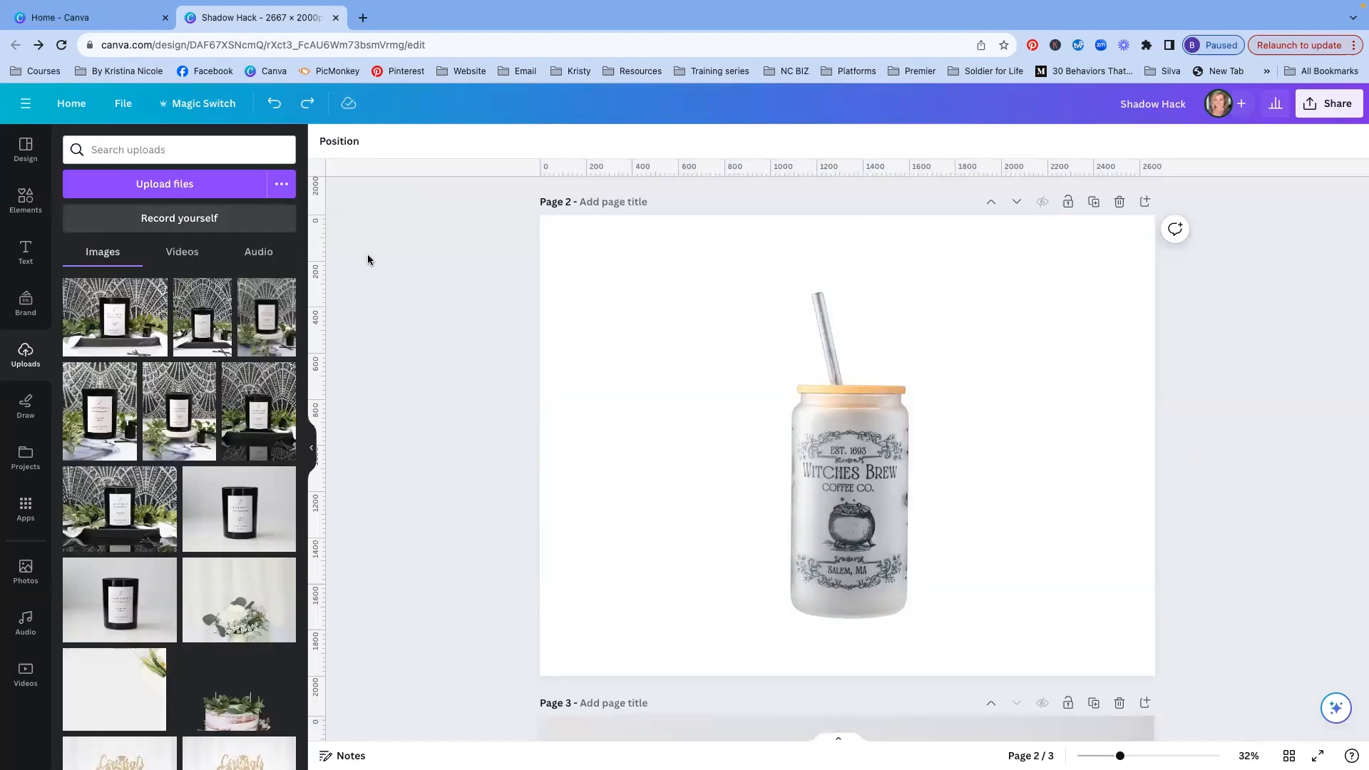
- Search the elements library for "shadow" and show all matching graphics
left_click(22, 205)
left_click(134, 151)
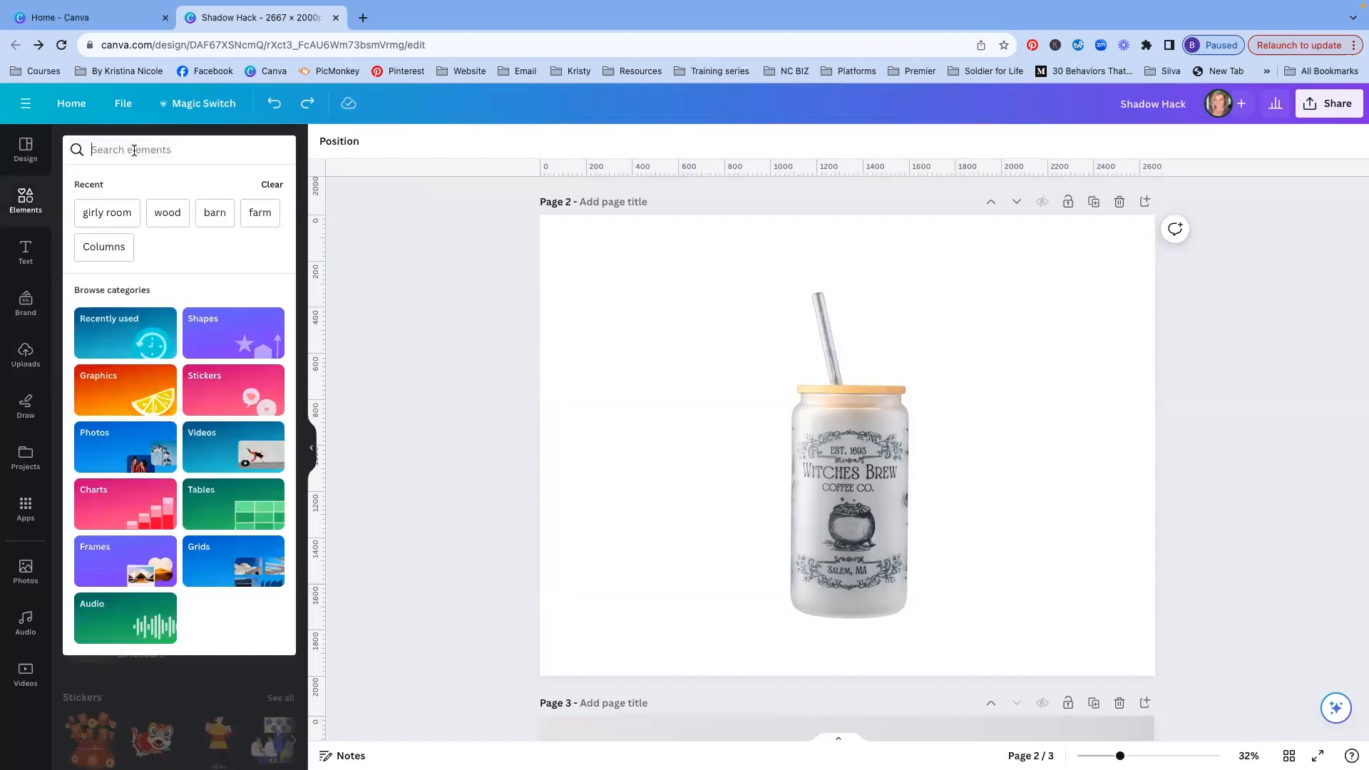
type("shadow")
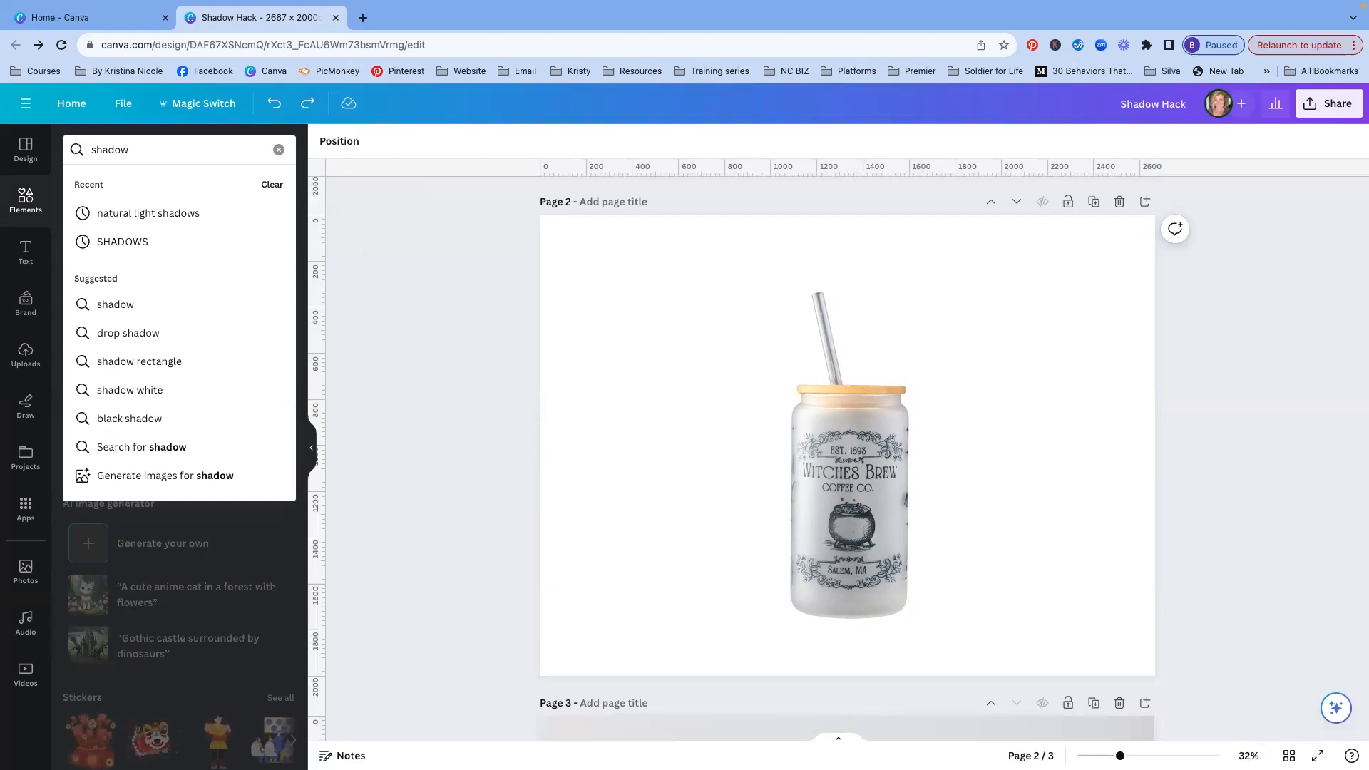
key("Return")
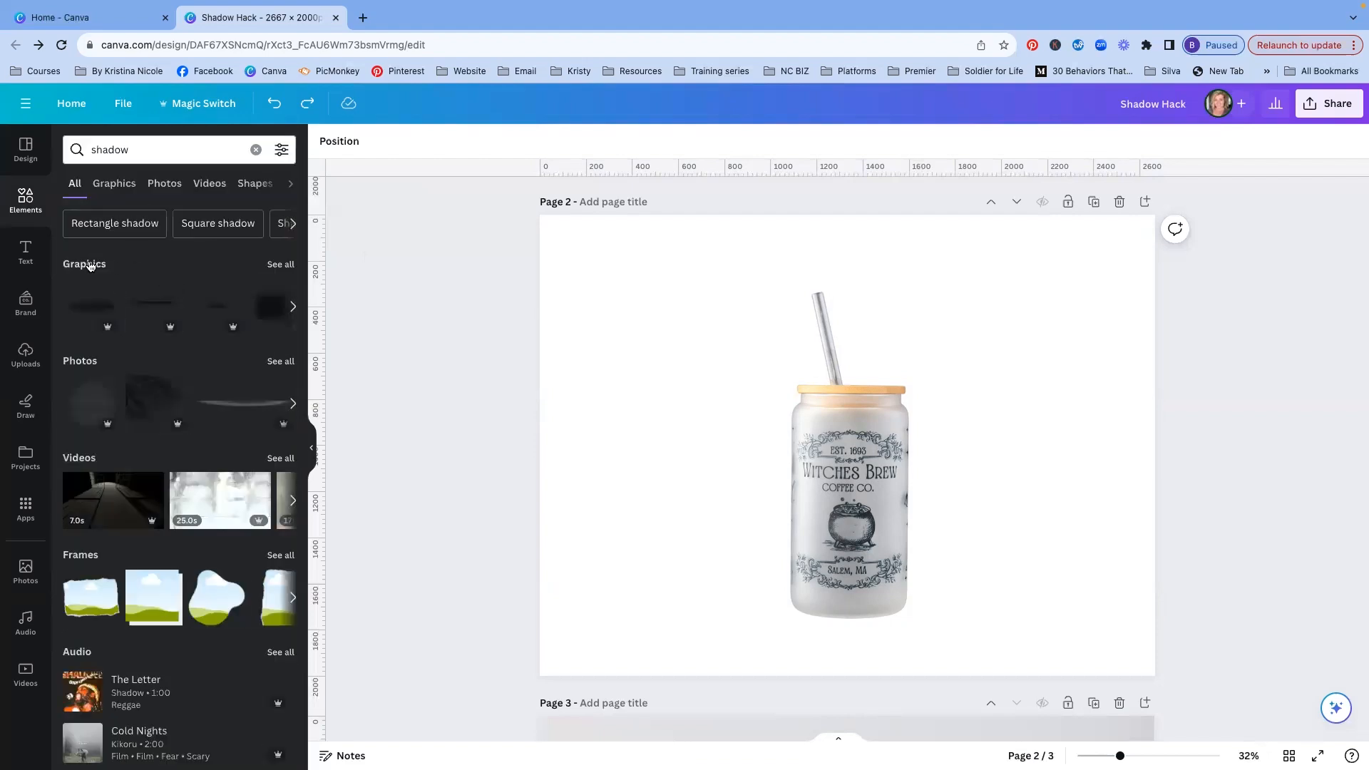
left_click(281, 265)
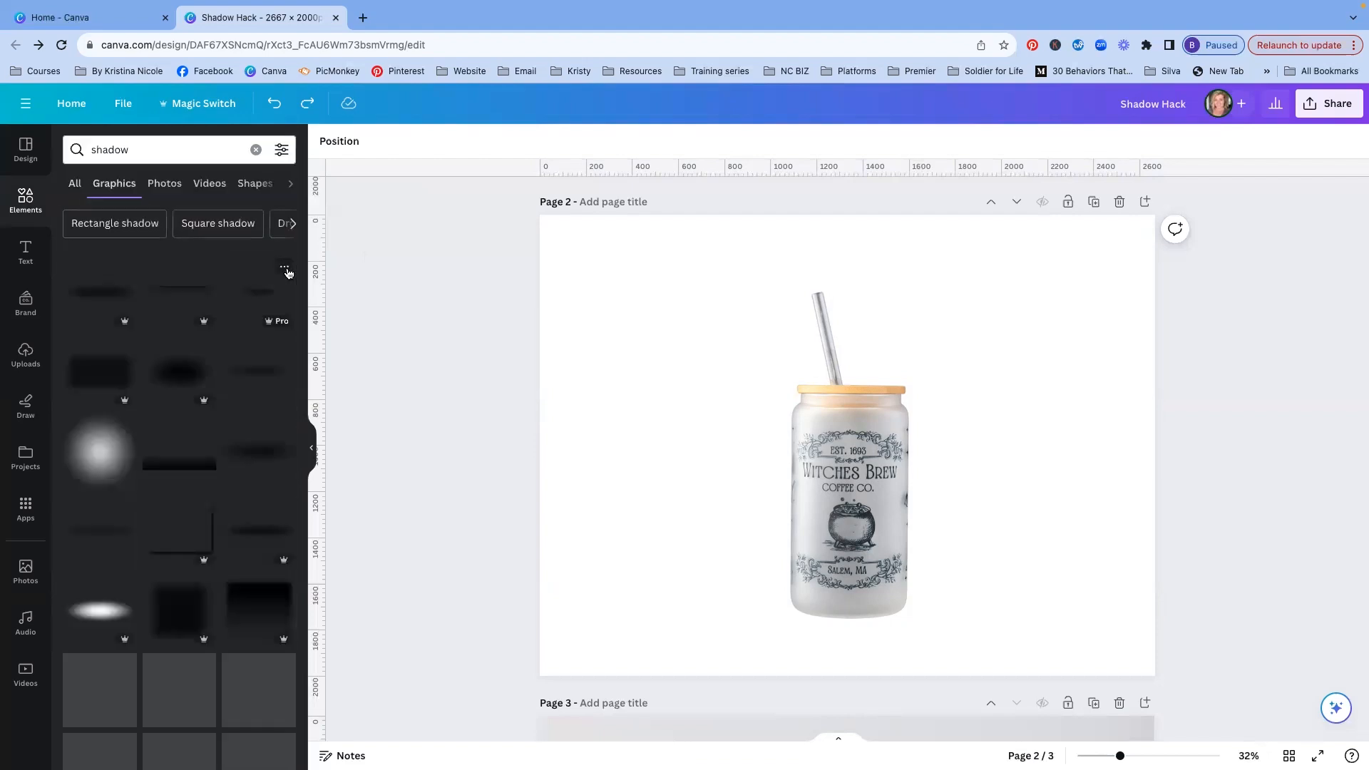
- Add the wide, flat oval shadow graphic to page 2, shrink it and place it at the tumbler's base
left_click(107, 292)
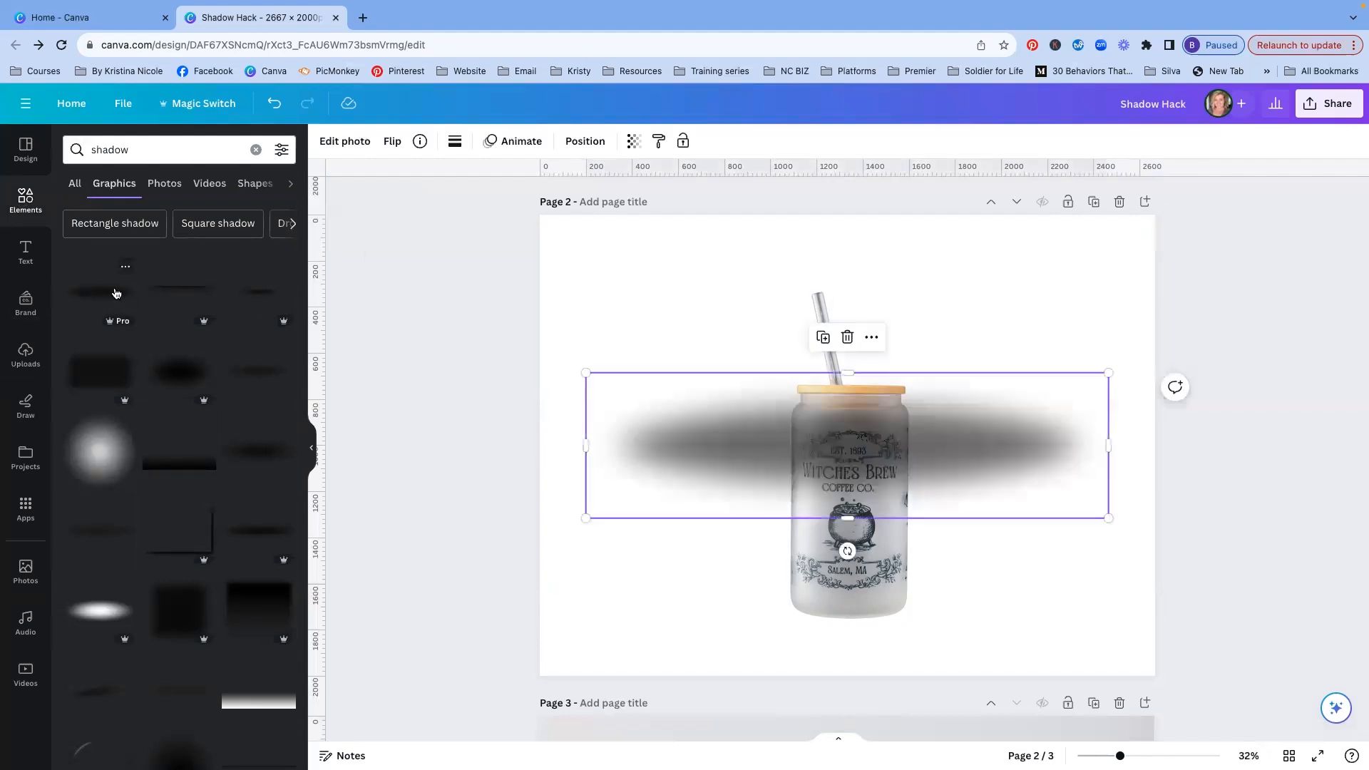
left_click_drag(1108, 373, 840, 450)
left_click_drag(721, 481, 918, 608)
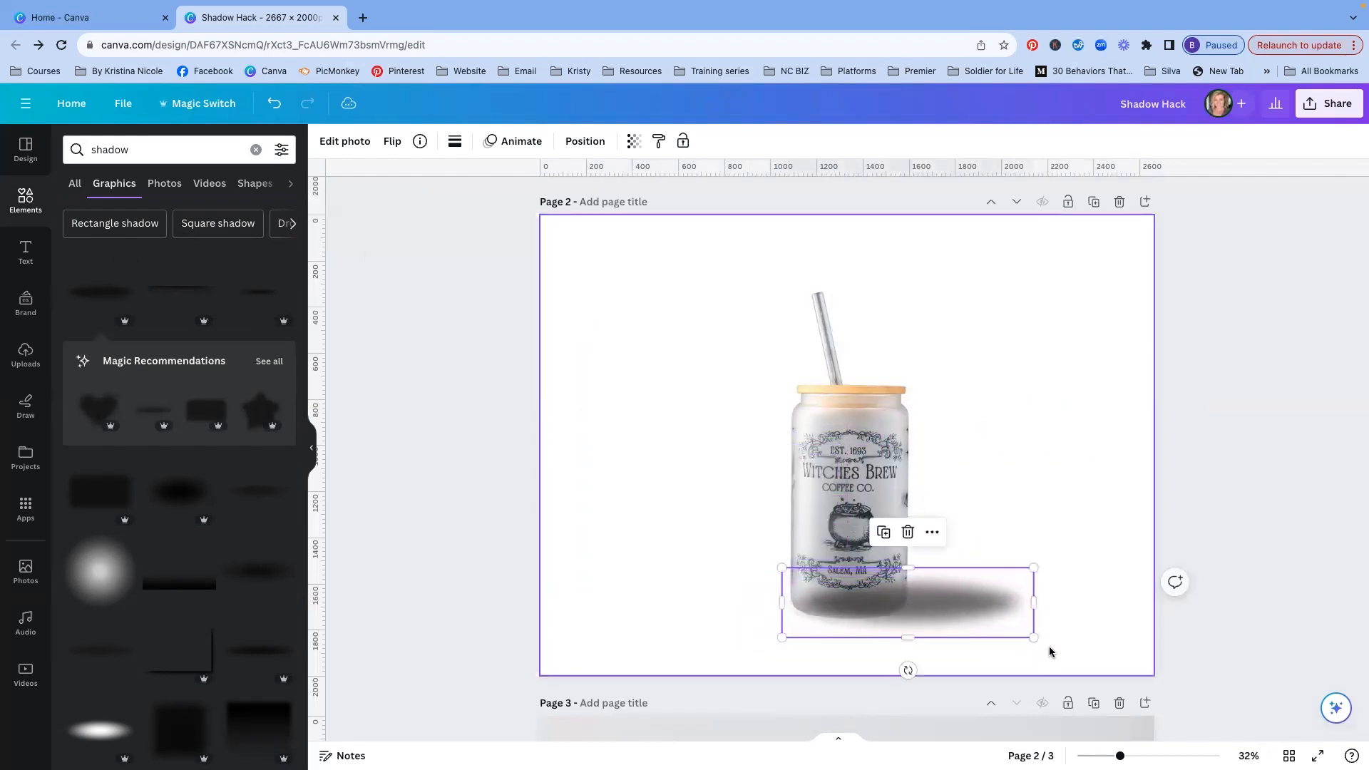
left_click_drag(1034, 638, 942, 602)
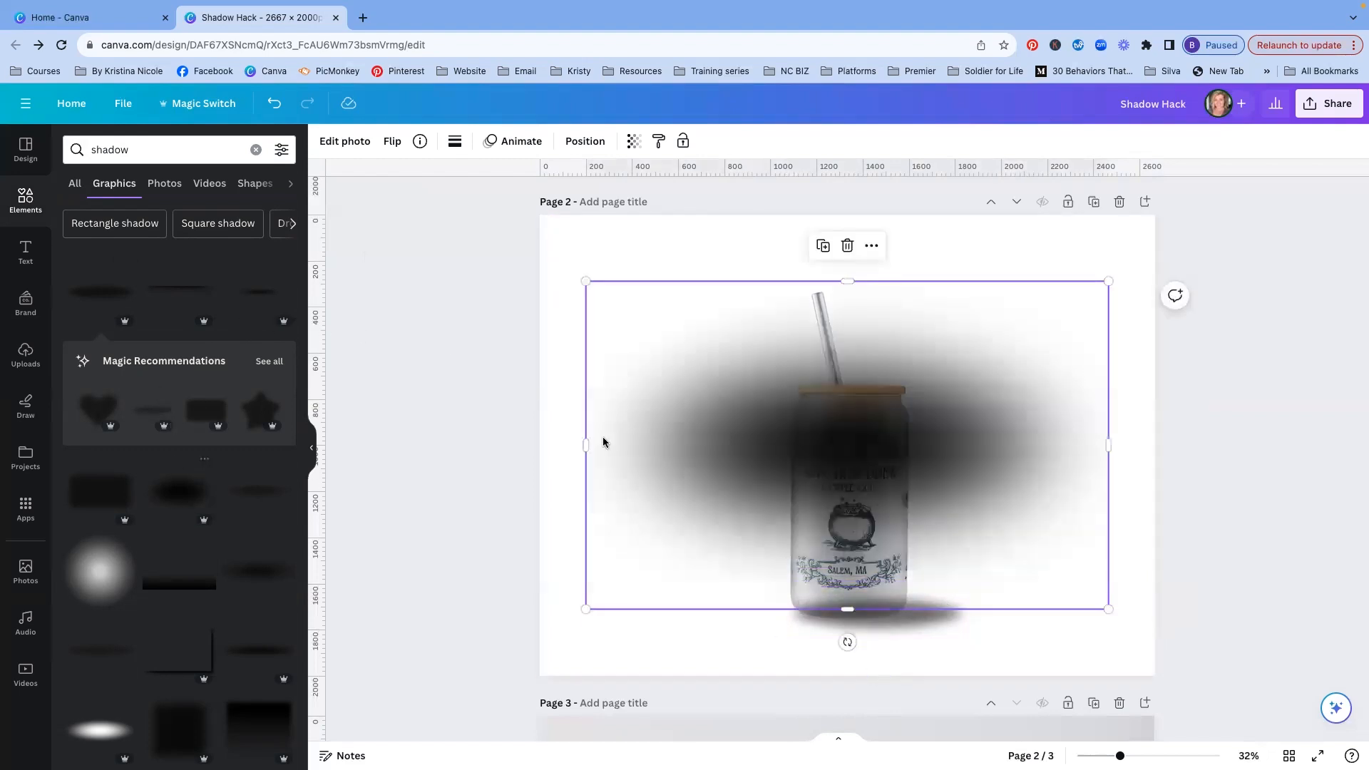
- Try a darker, rounder blurred shadow graphic at reduced size beside the tumbler and delete it
left_click(184, 497)
left_click_drag(1103, 285, 802, 473)
left_click_drag(690, 547, 1030, 468)
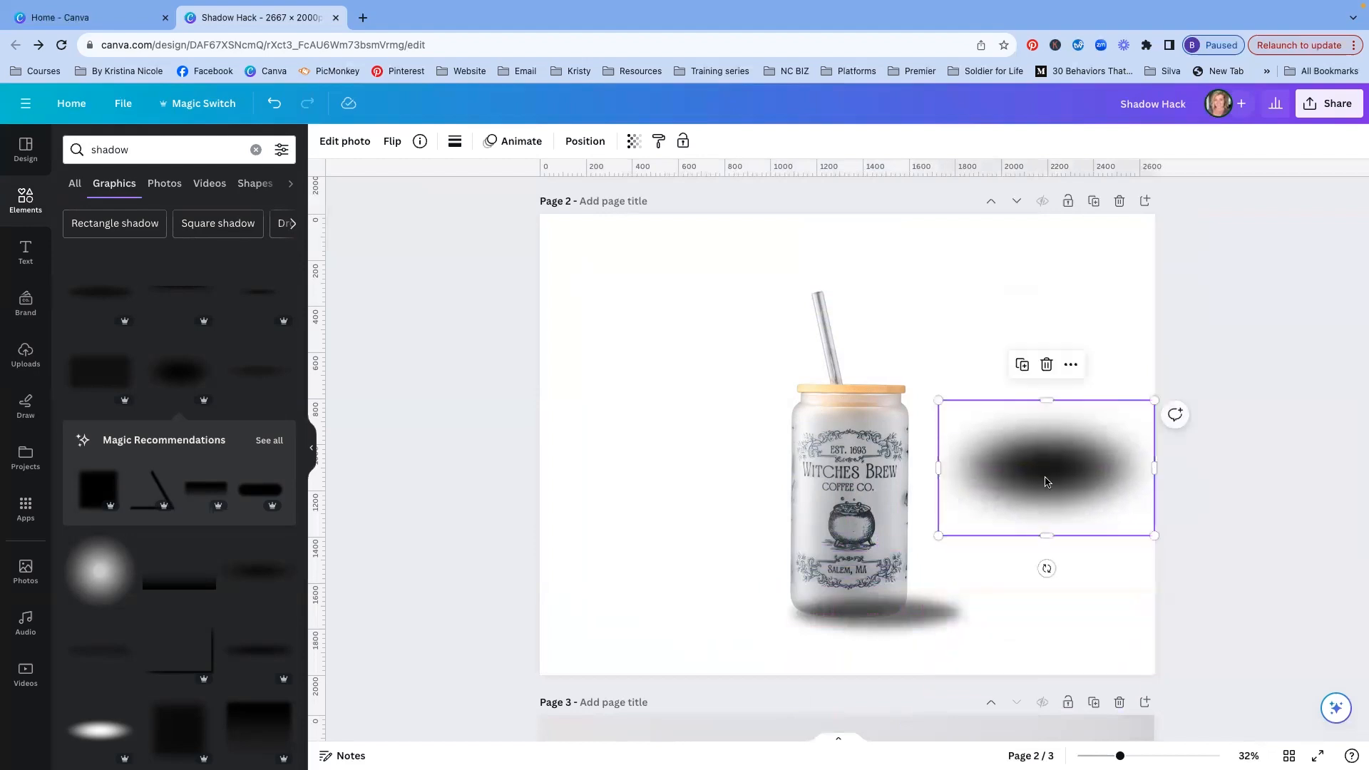
key("Delete")
- Send the oval shadow one layer backward behind the tumbler on page 2, and nudge the tumbler slightly down over it
left_click(935, 611)
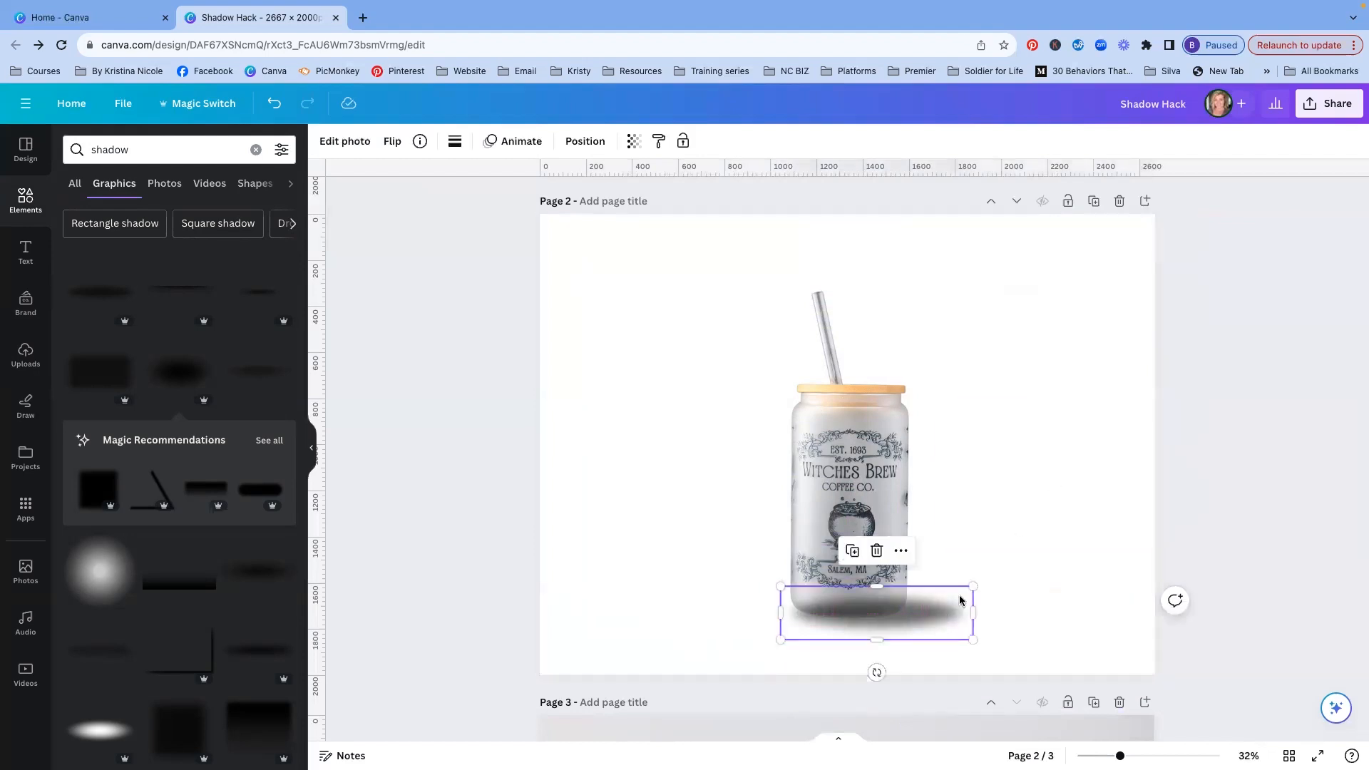
left_click(634, 142)
mouse_move(632, 202)
left_mouse_down()
mouse_move(569, 201)
mouse_move(635, 198)
left_mouse_up()
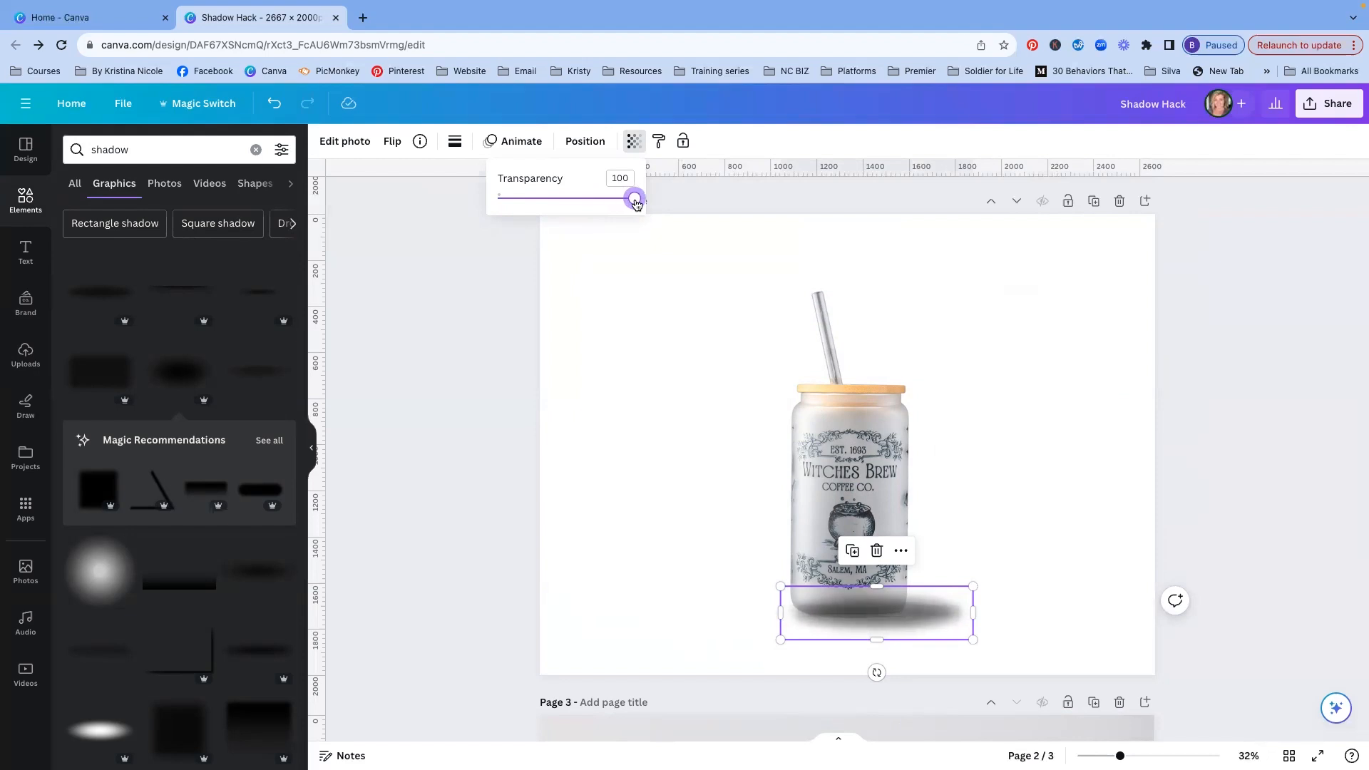
left_click(864, 603)
left_click(597, 148)
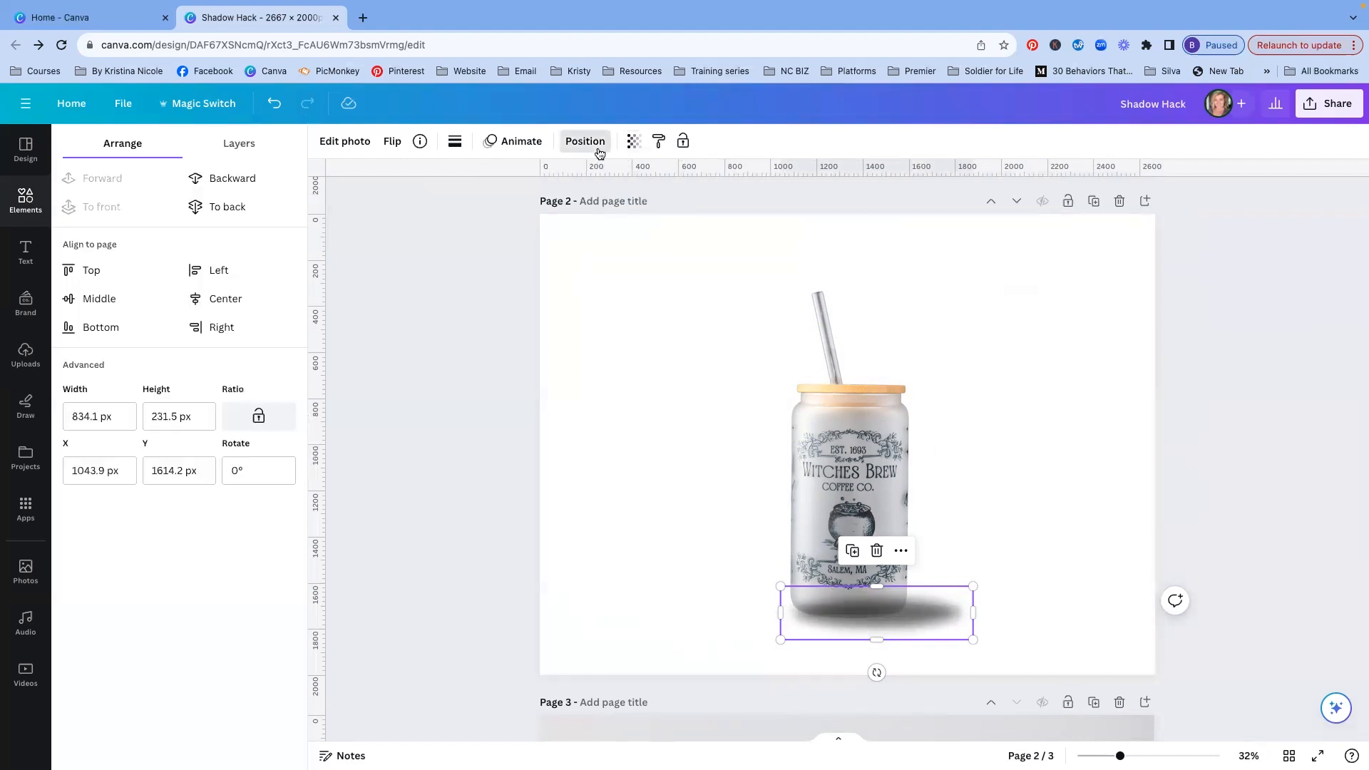
left_click(240, 187)
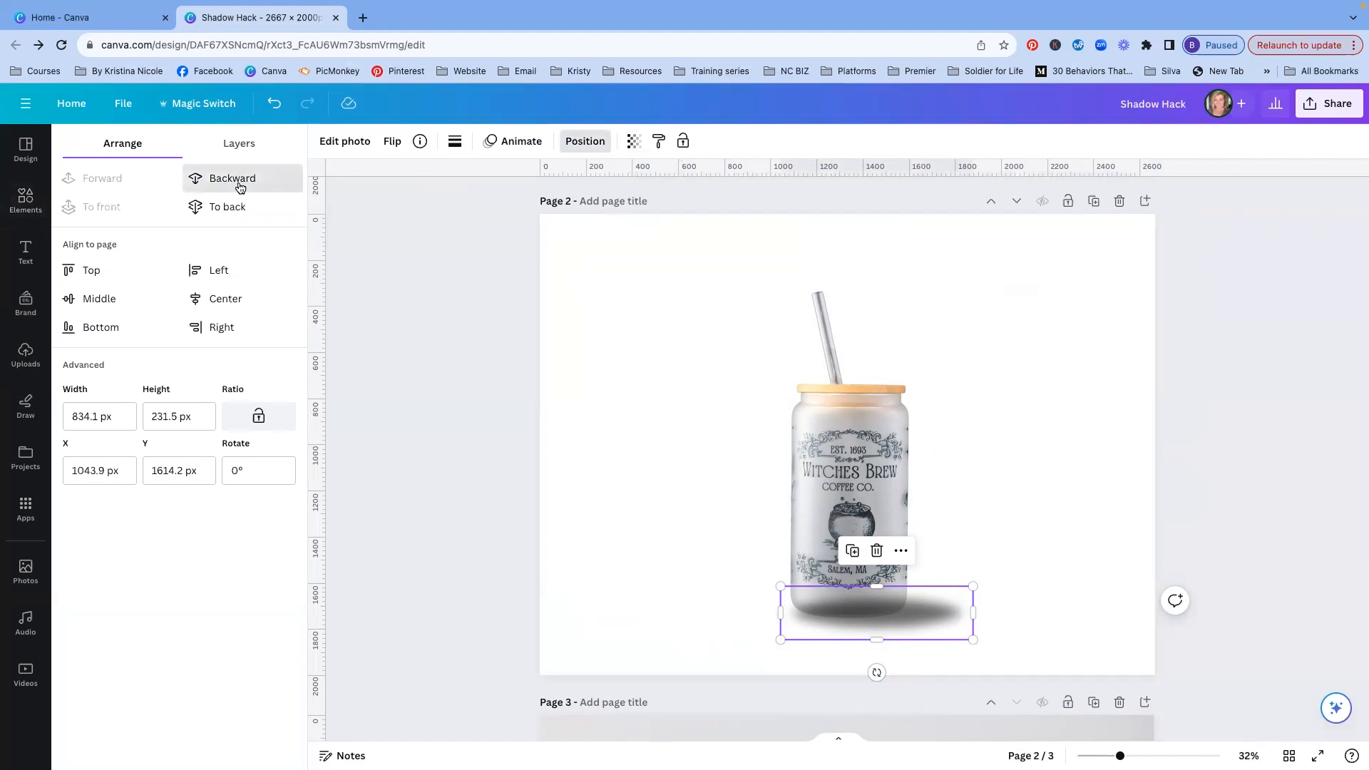
left_click(1046, 422)
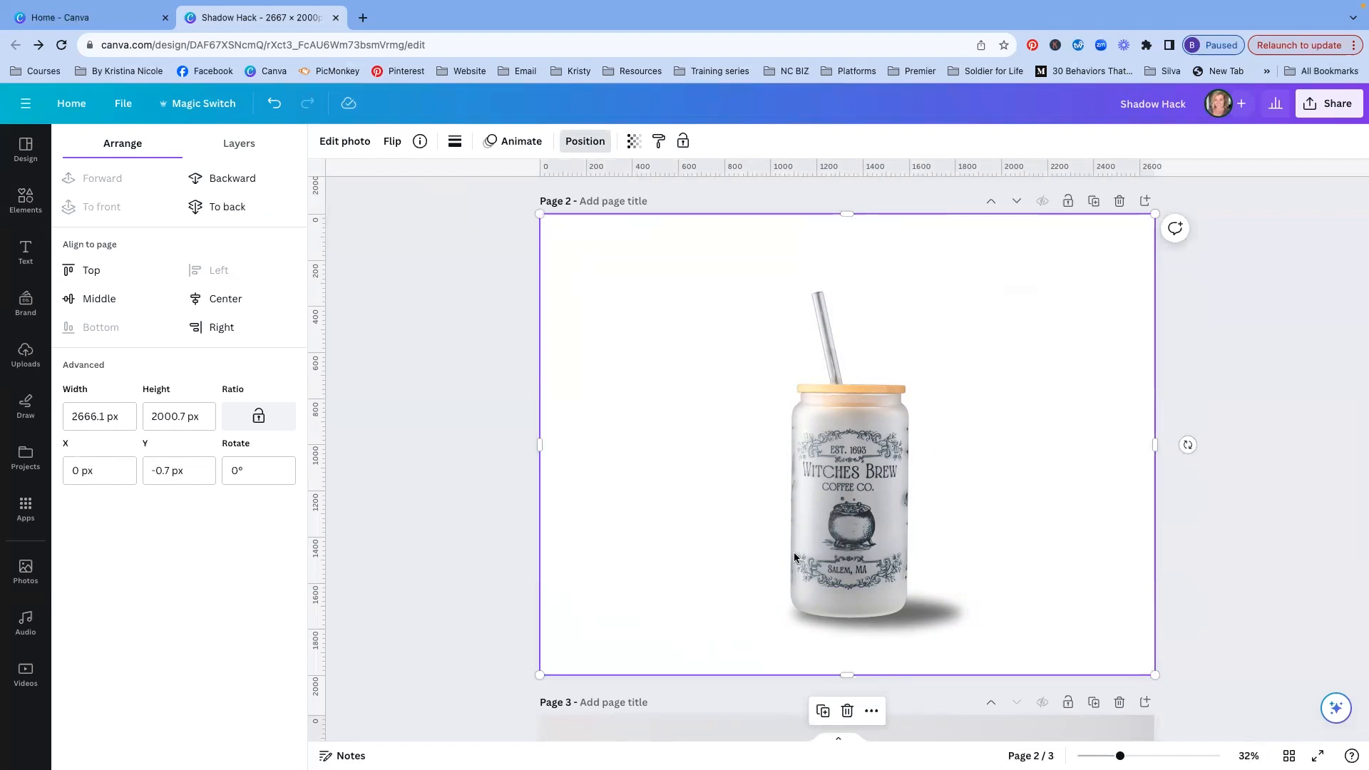
left_click_drag(914, 615, 914, 622)
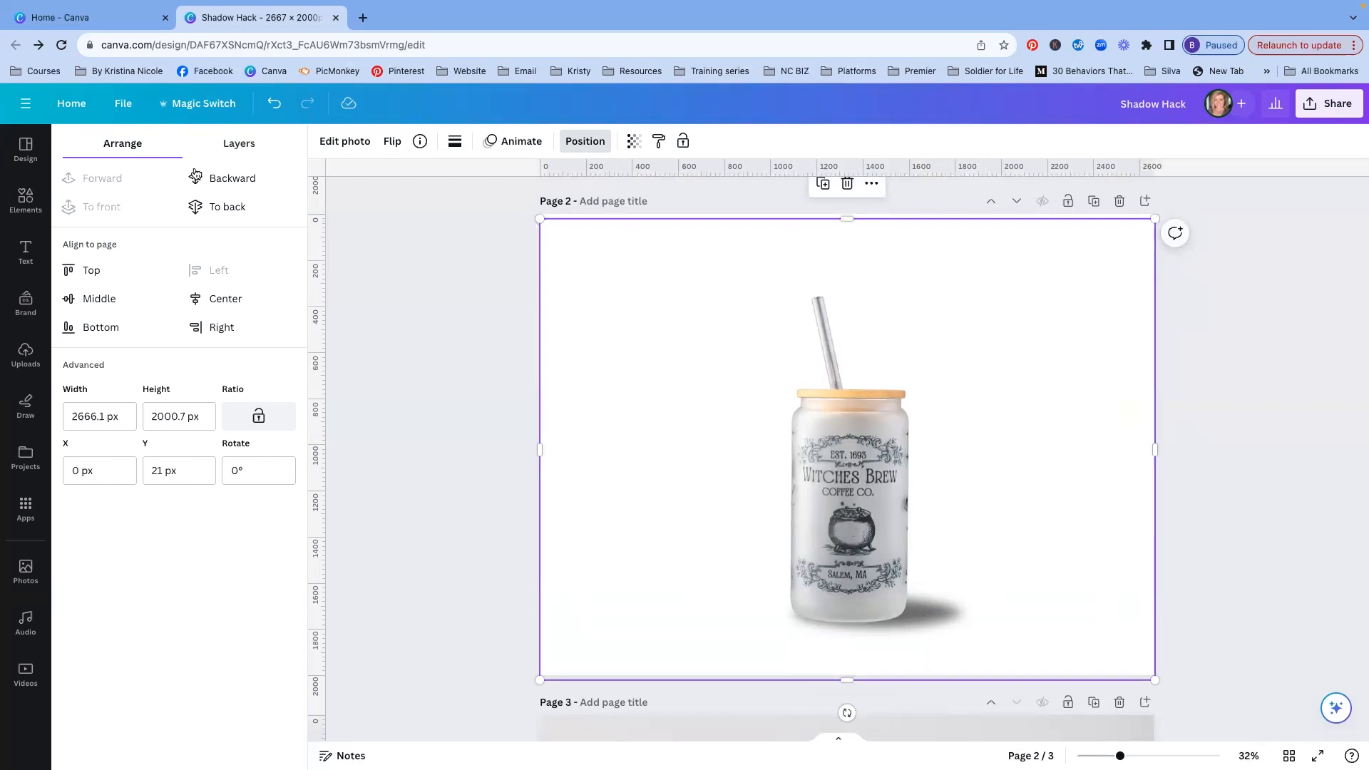
- Select the oval shadow's layer on page 2 and set its transparency to 66
left_click(225, 143)
left_click(164, 286)
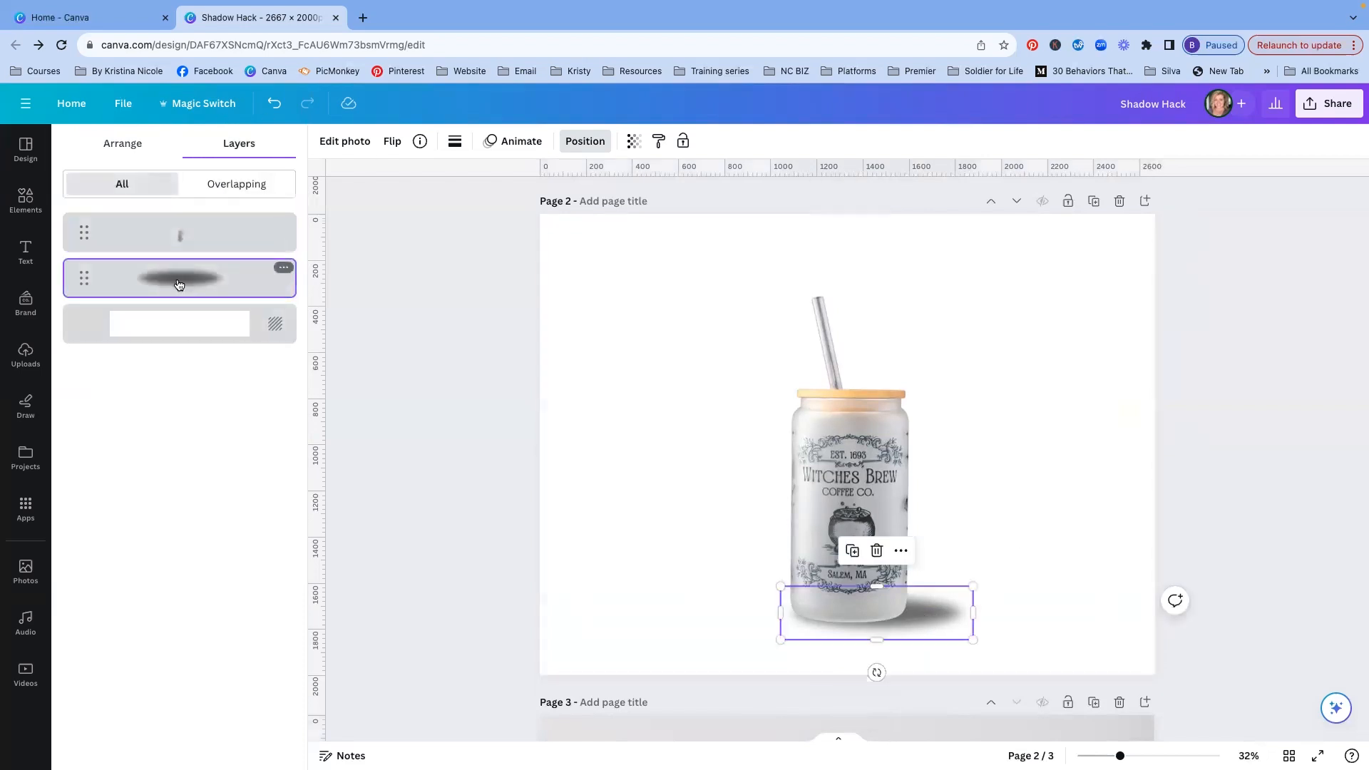
left_click(634, 141)
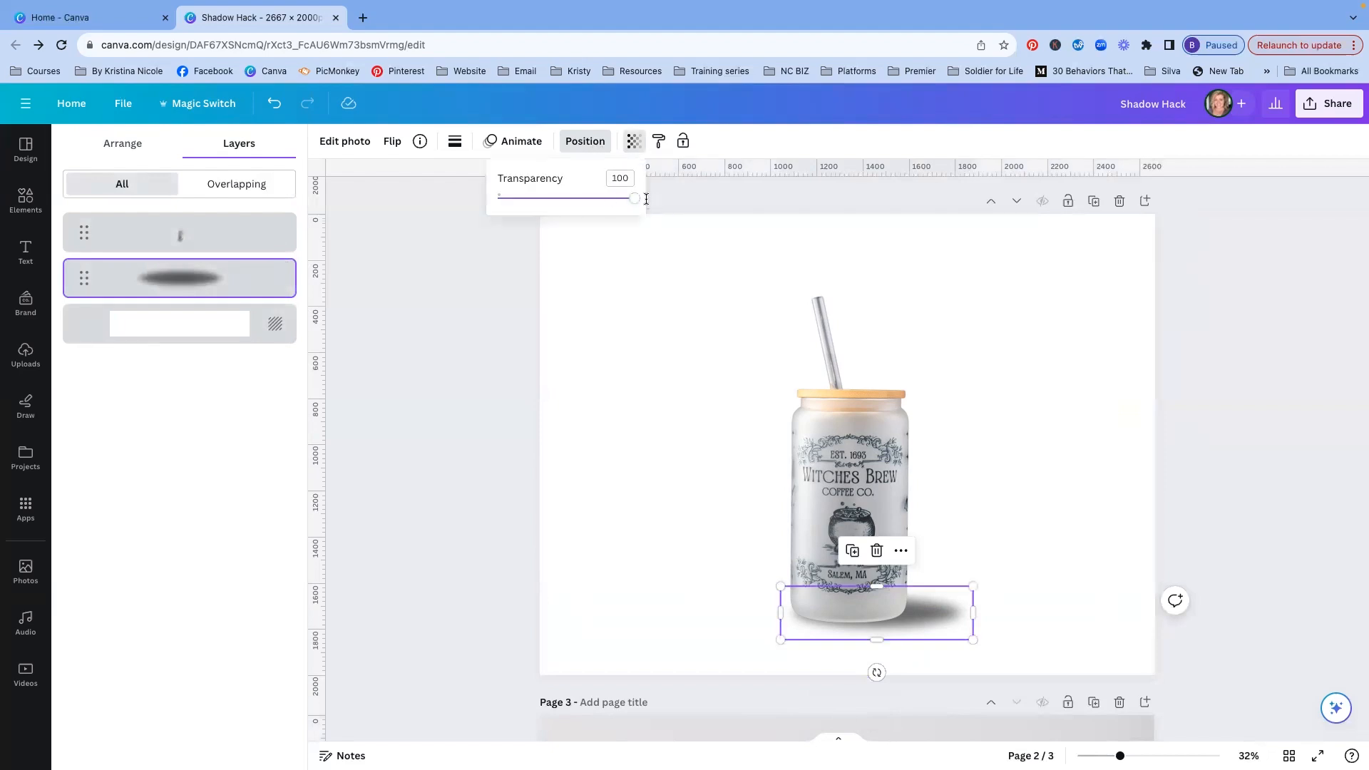
left_click_drag(634, 200, 592, 204)
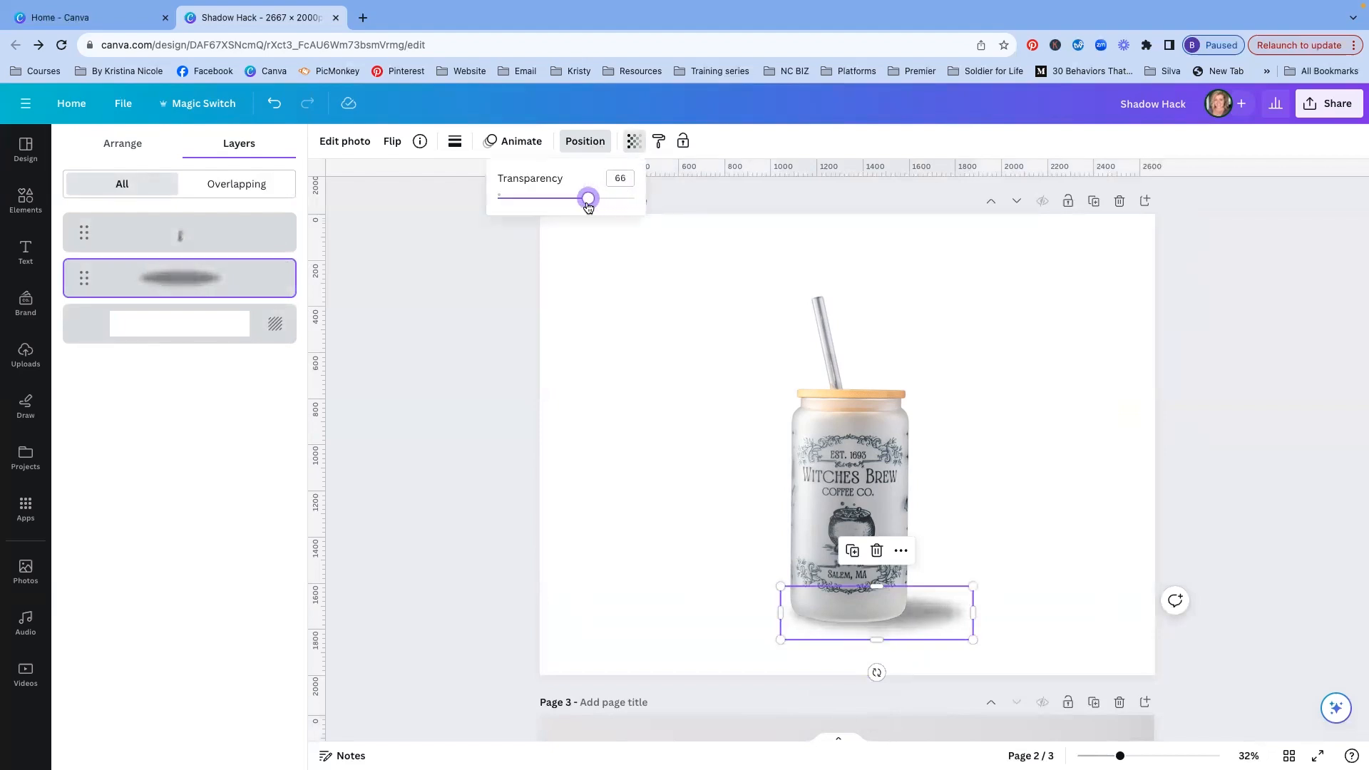
left_click(676, 357)
left_click(389, 376)
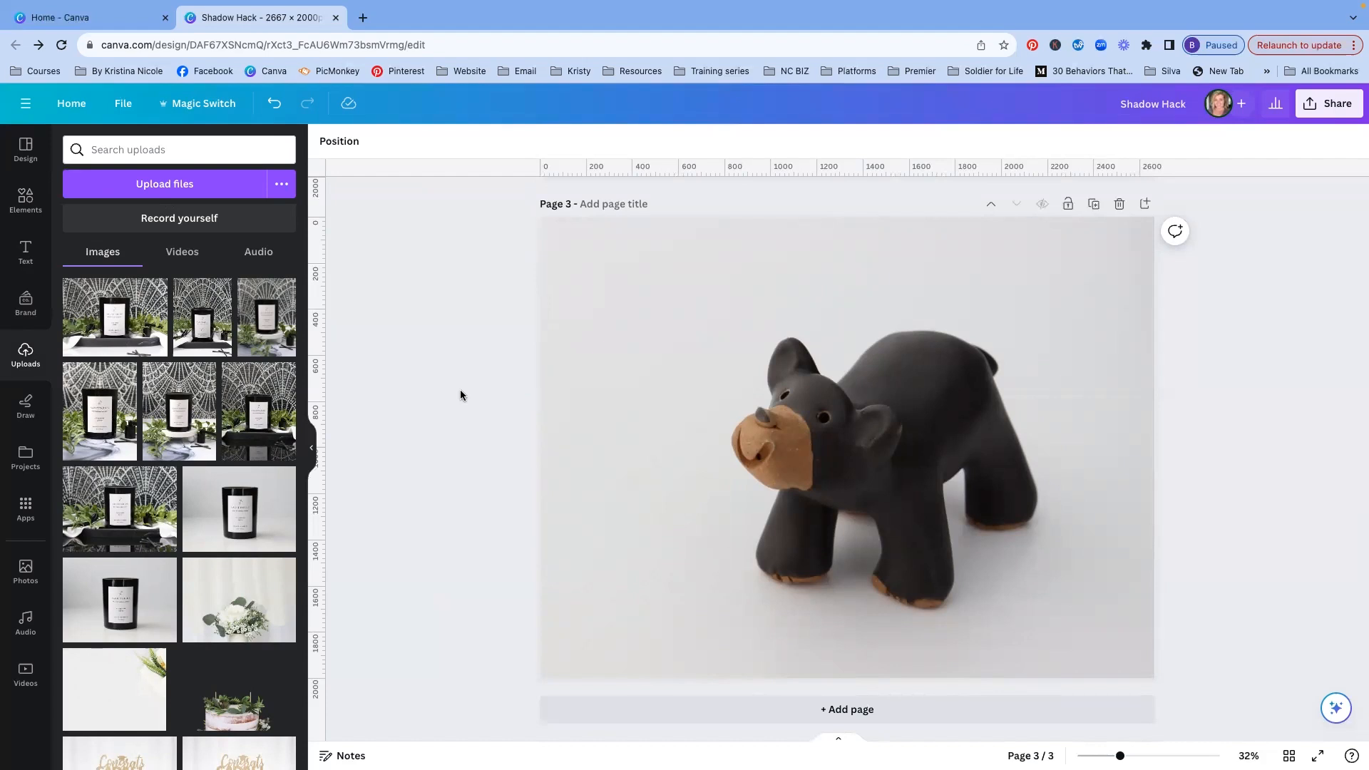
- Remove the background from the clay bear photo on page 3
left_click(791, 442)
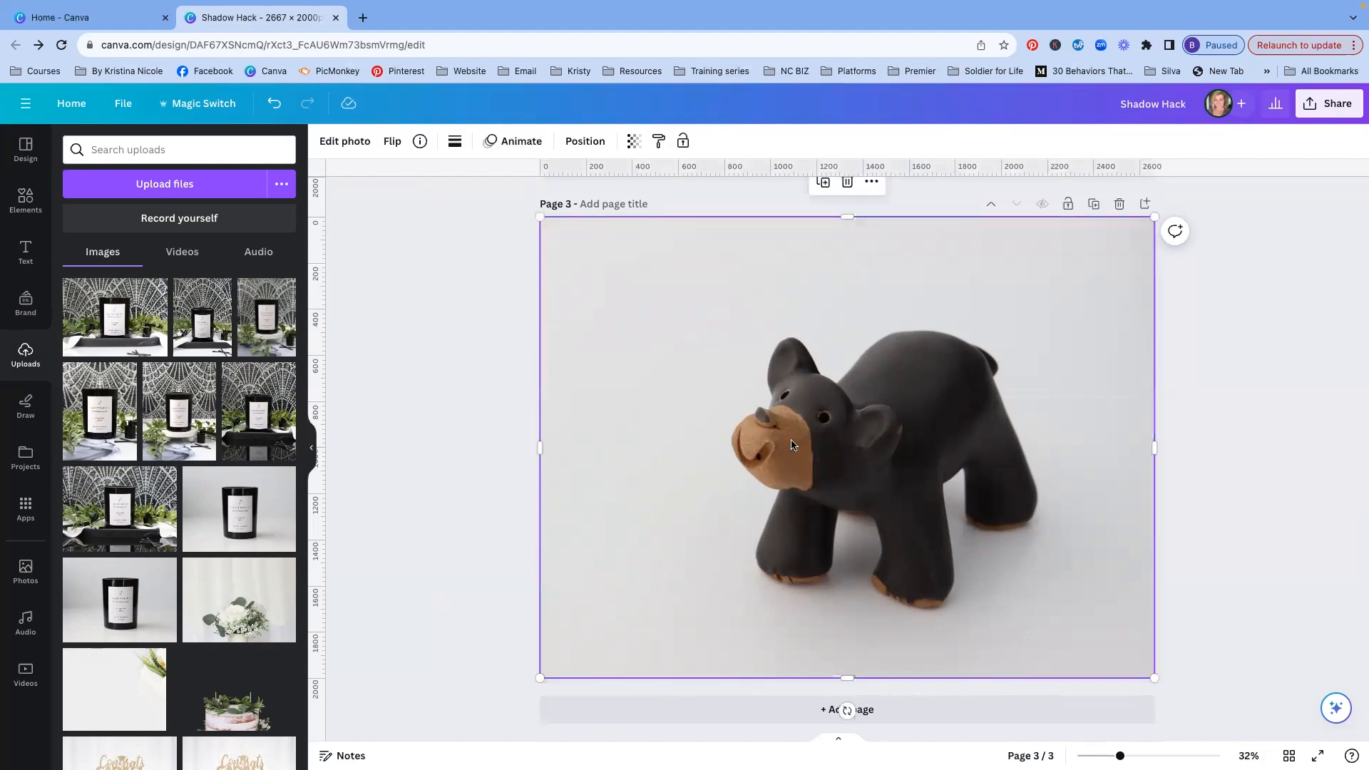
left_click(332, 146)
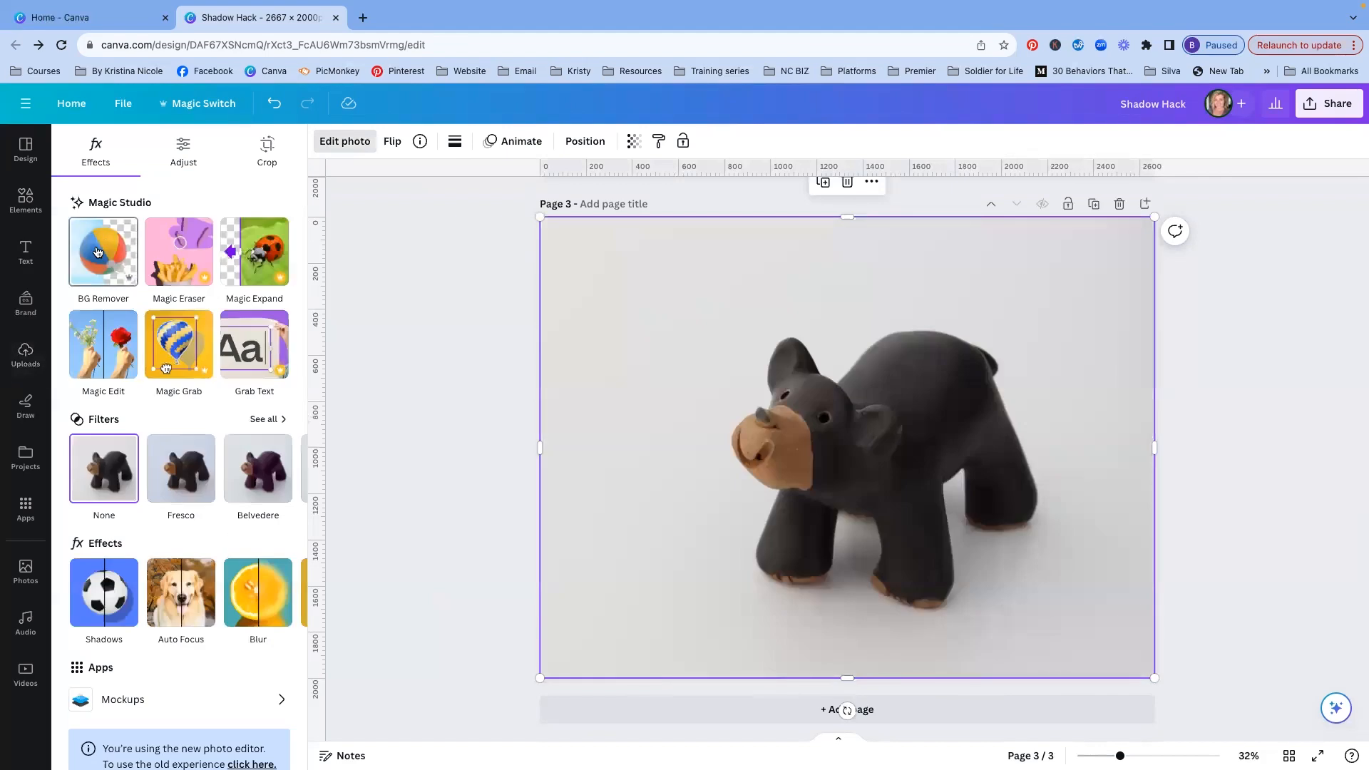
left_click(98, 252)
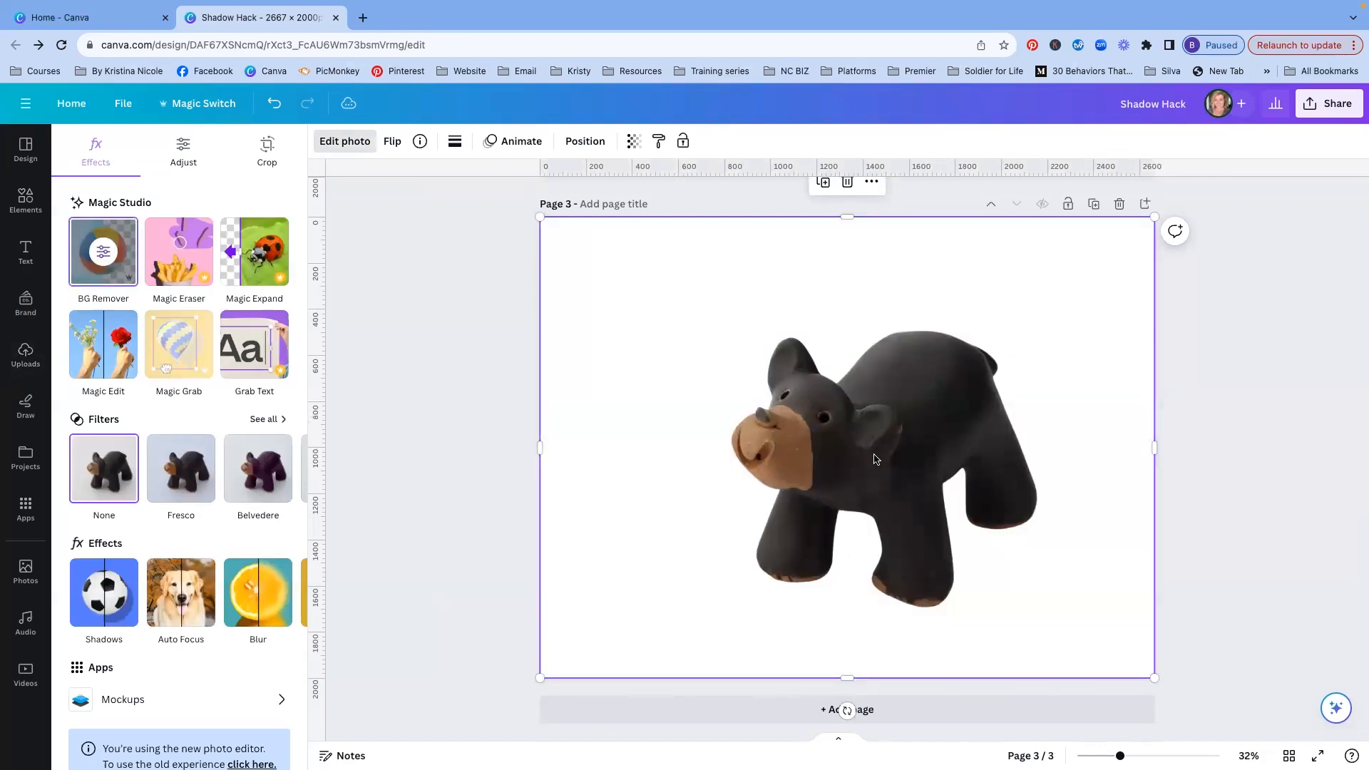
- Duplicate the bear cutout, offset the copy slightly down and to the right of the original, and enlarge it a little
left_click_drag(875, 460, 939, 473)
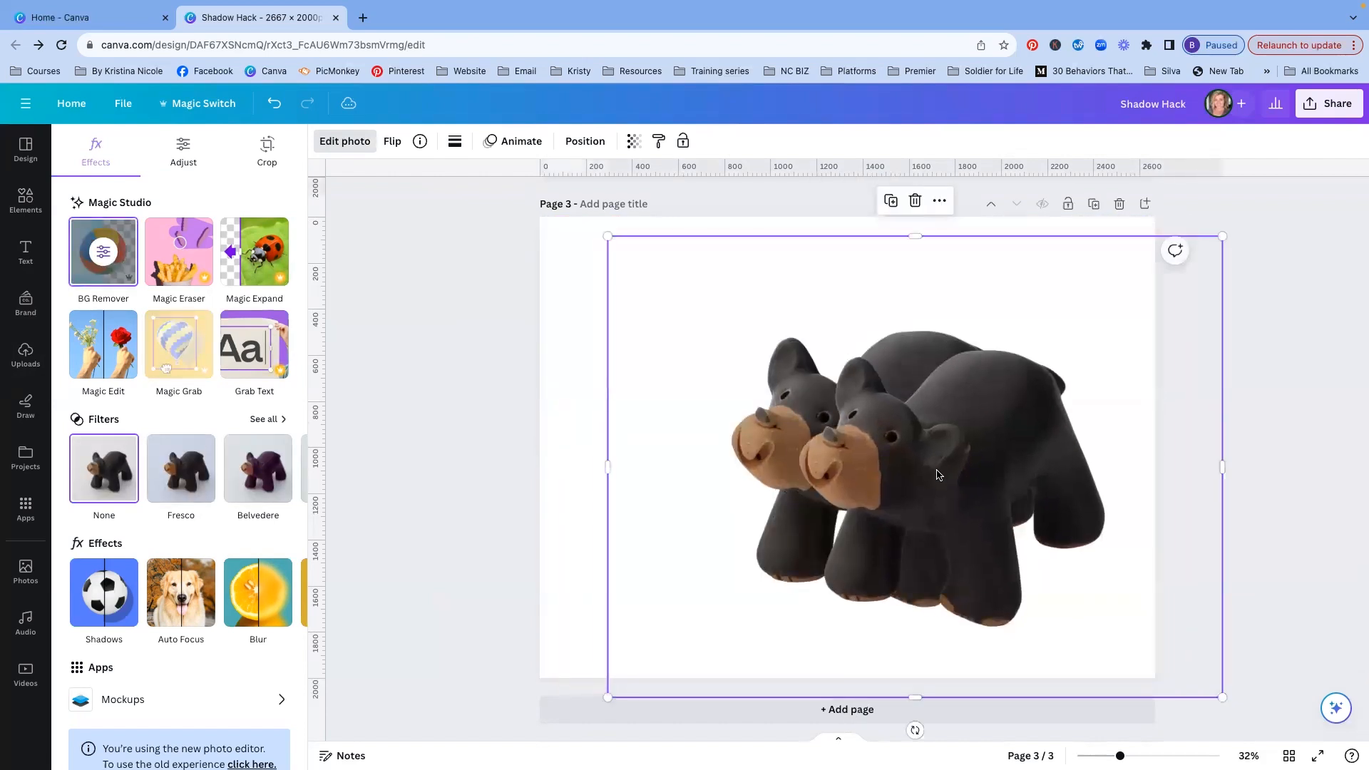
left_click_drag(927, 473, 882, 472)
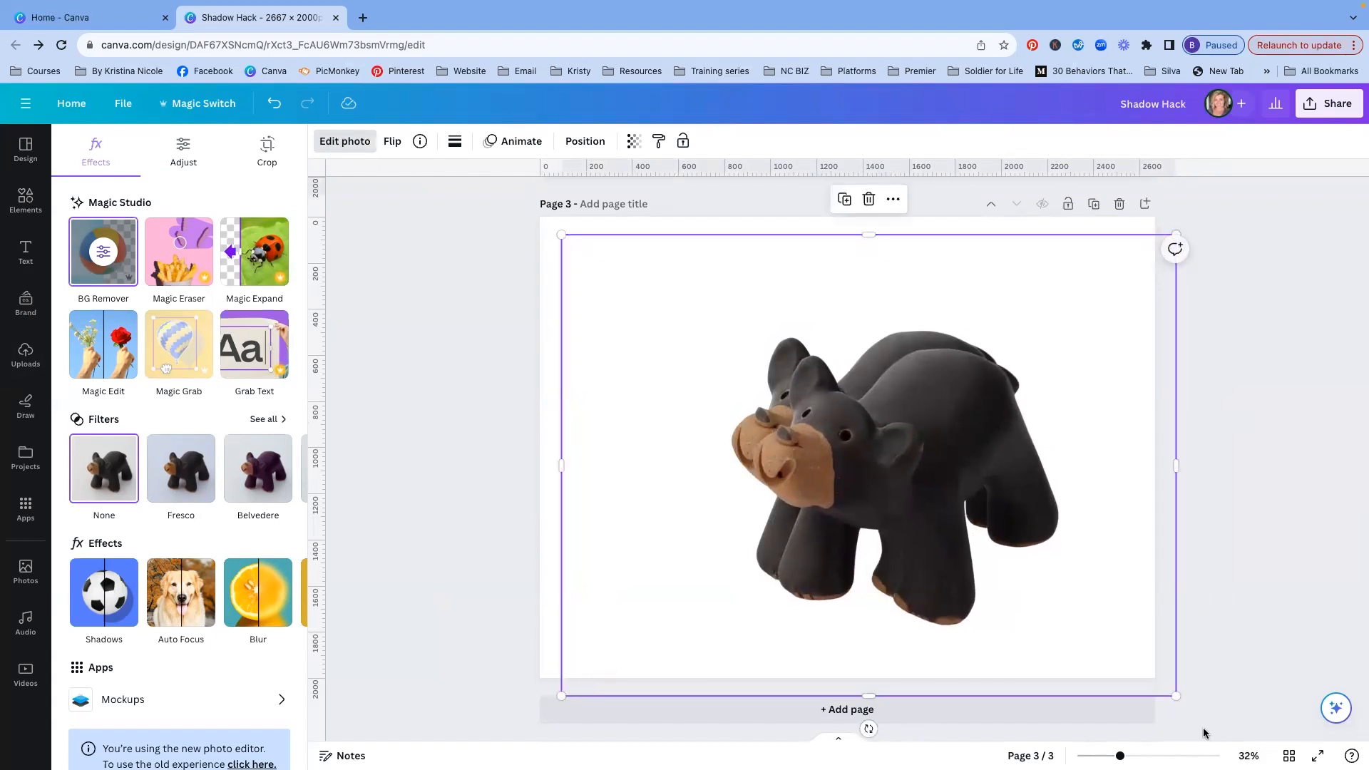
left_click_drag(1178, 699, 1195, 711)
left_click_drag(1049, 605, 1040, 596)
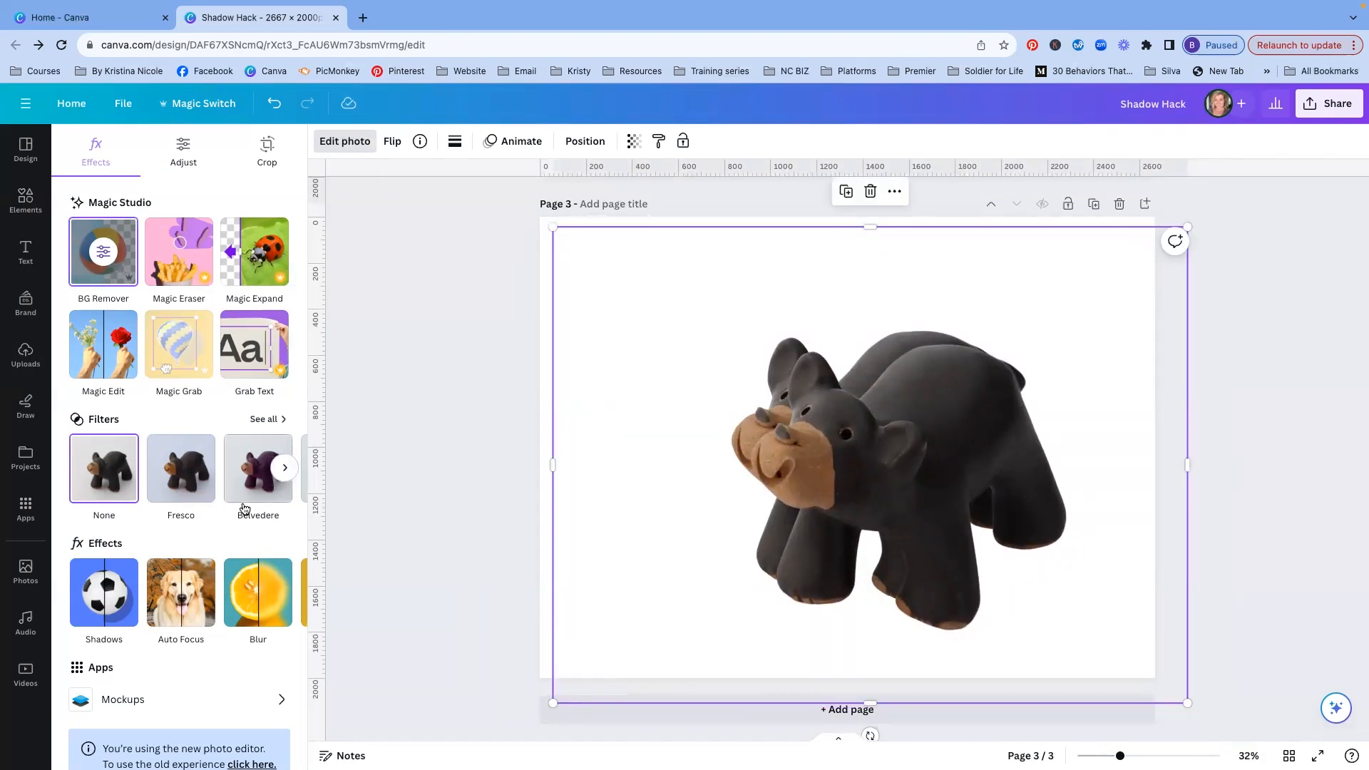
- Apply the Mono Duotone effect to the duplicate bear
scroll(243, 503, "down", 1)
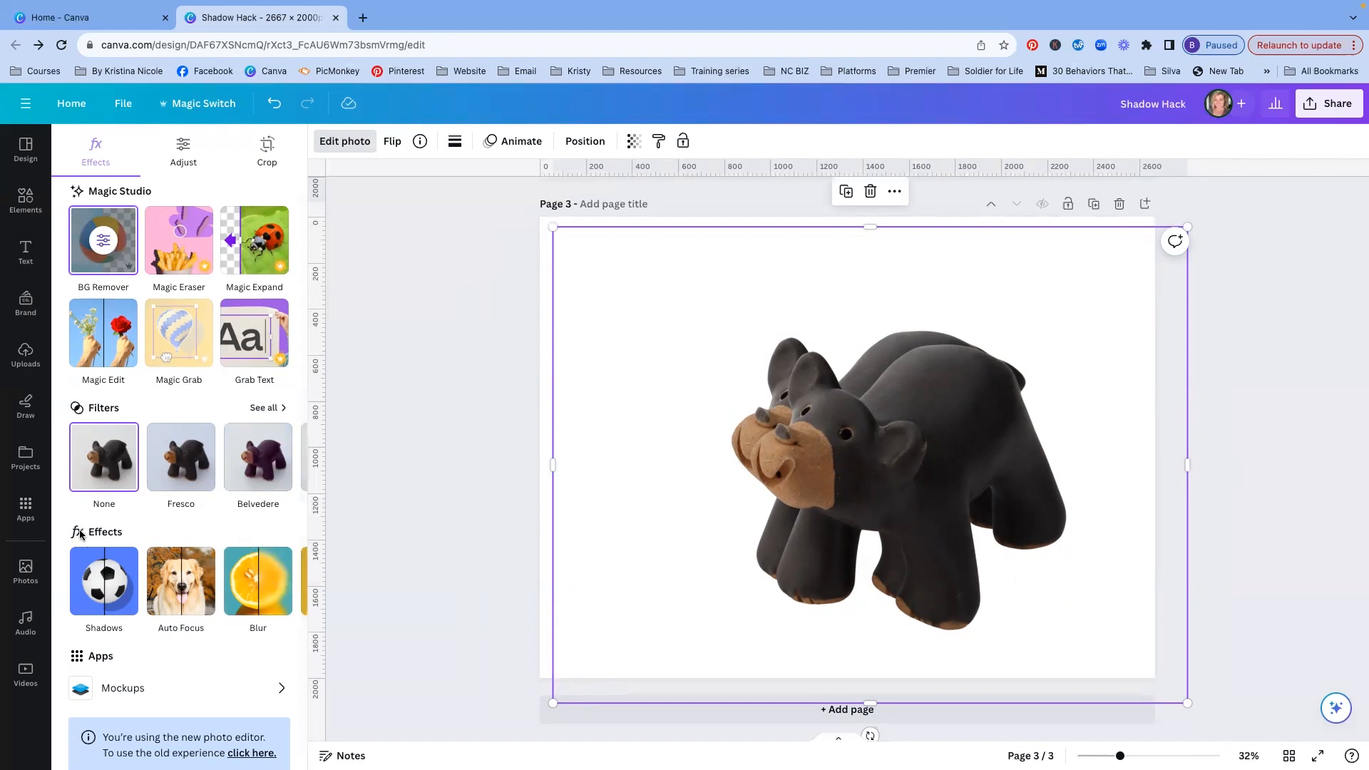
scroll(259, 585, "right", 2)
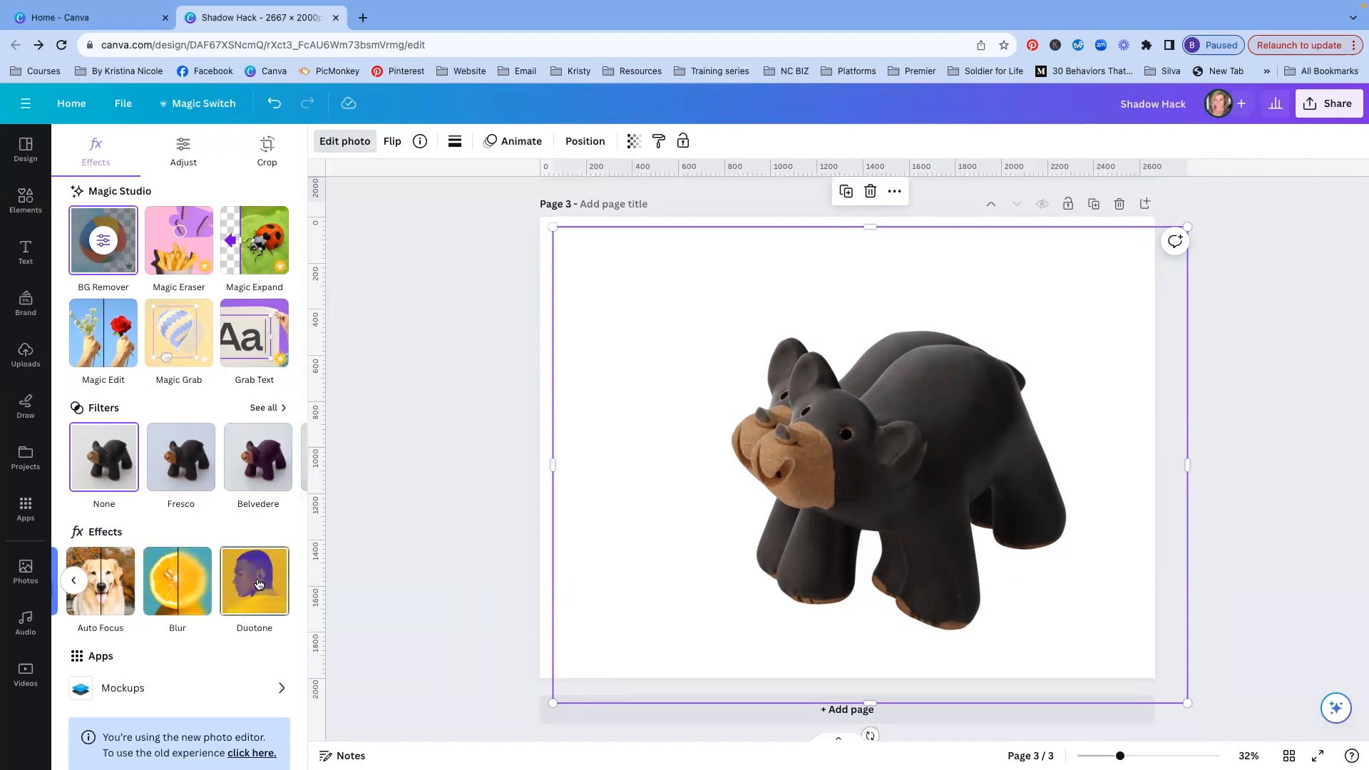
left_click(259, 584)
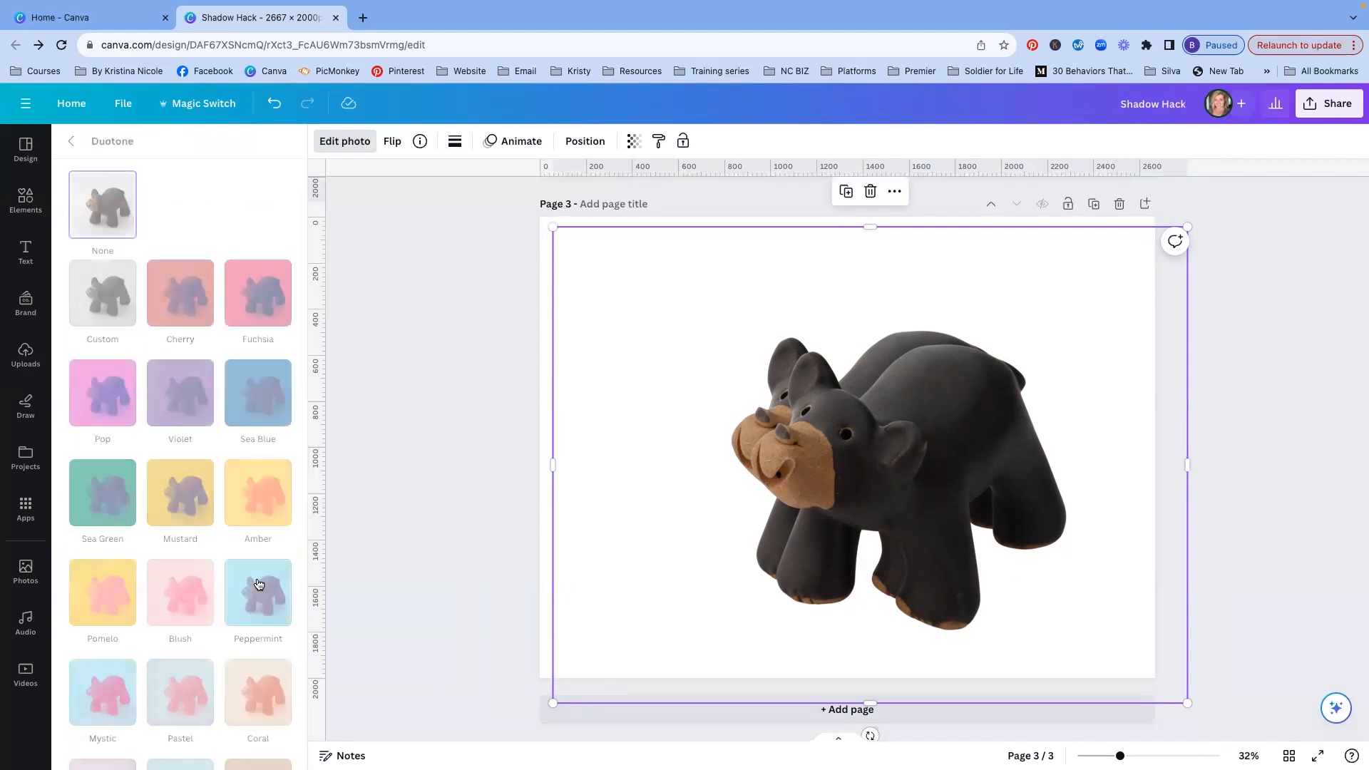
scroll(259, 585, "down", 5)
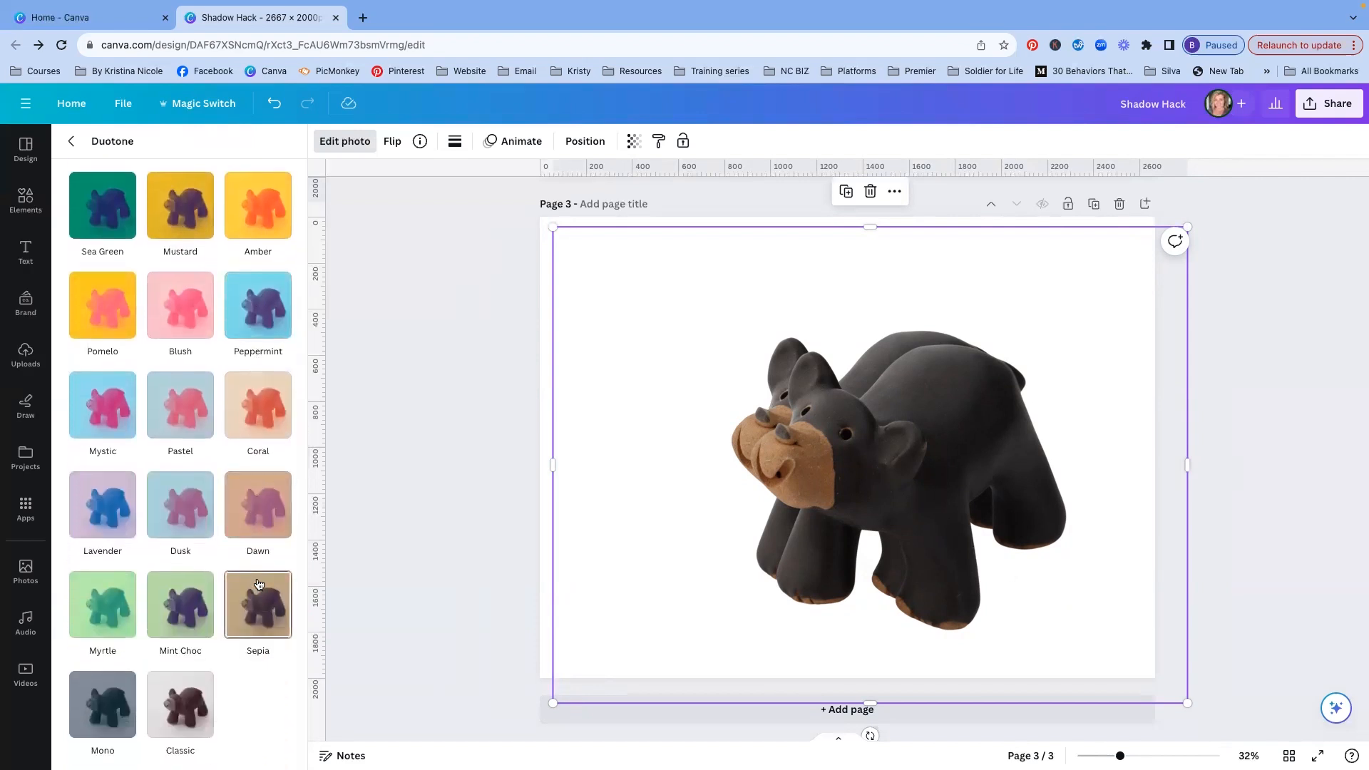
left_click(112, 707)
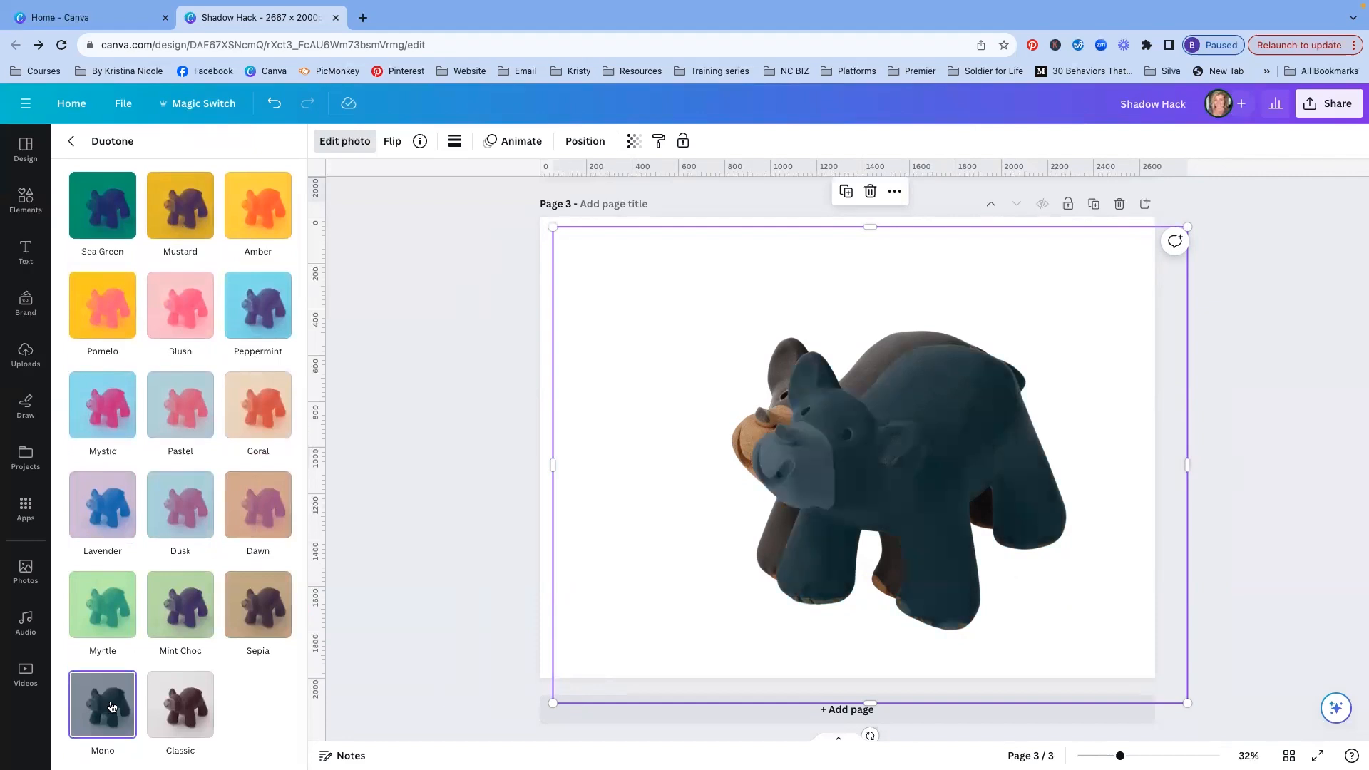
- Set the duplicate bear's Duotone highlights to #000000 and its shadows to black so it forms a solid silhouette
scroll(178, 689, "down", 2)
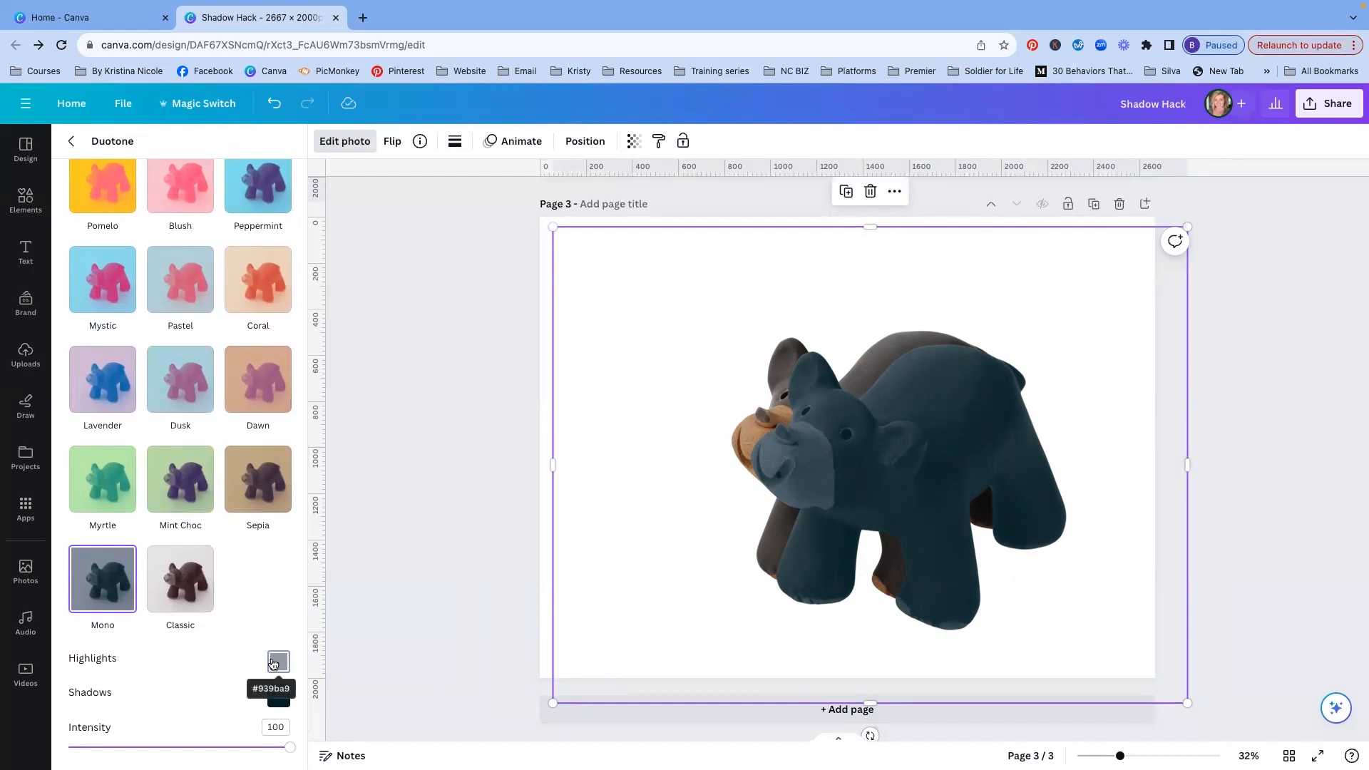
left_click(273, 663)
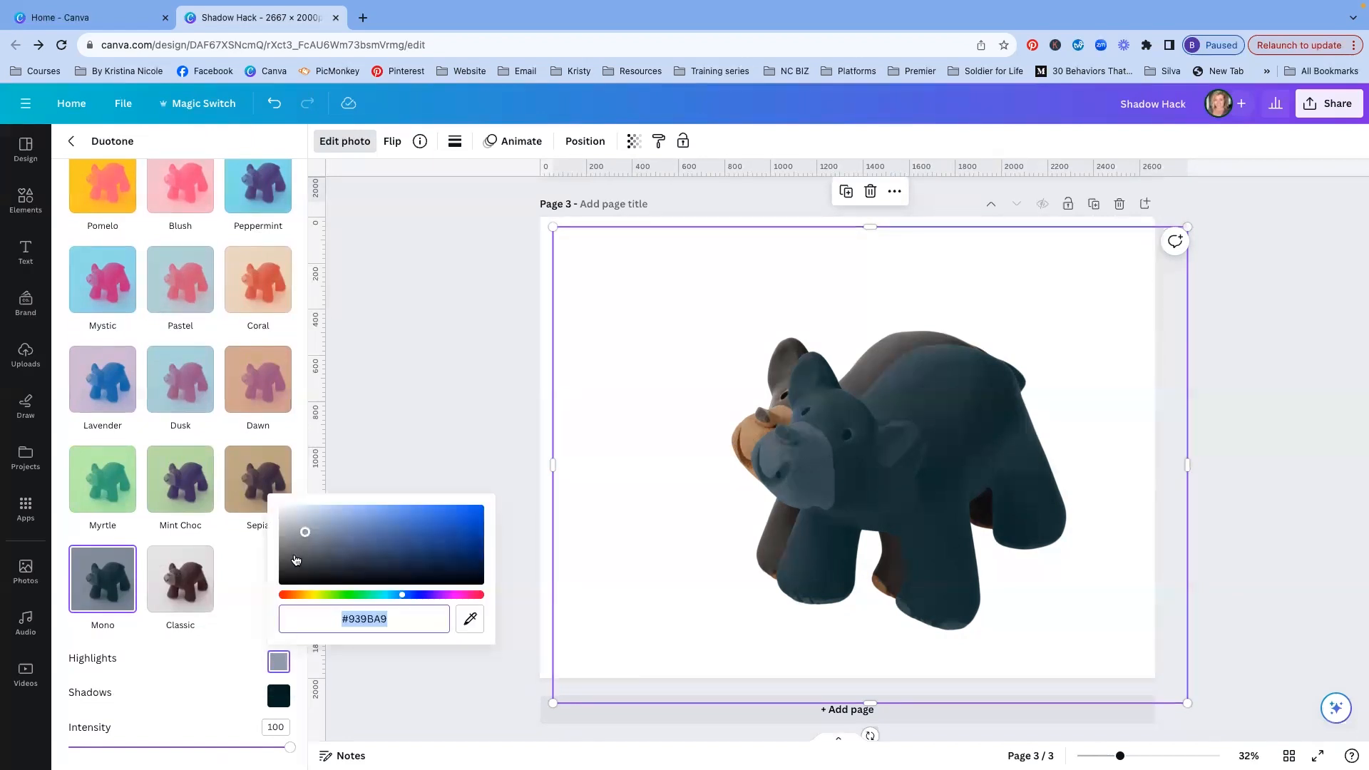
left_click_drag(297, 559, 275, 576)
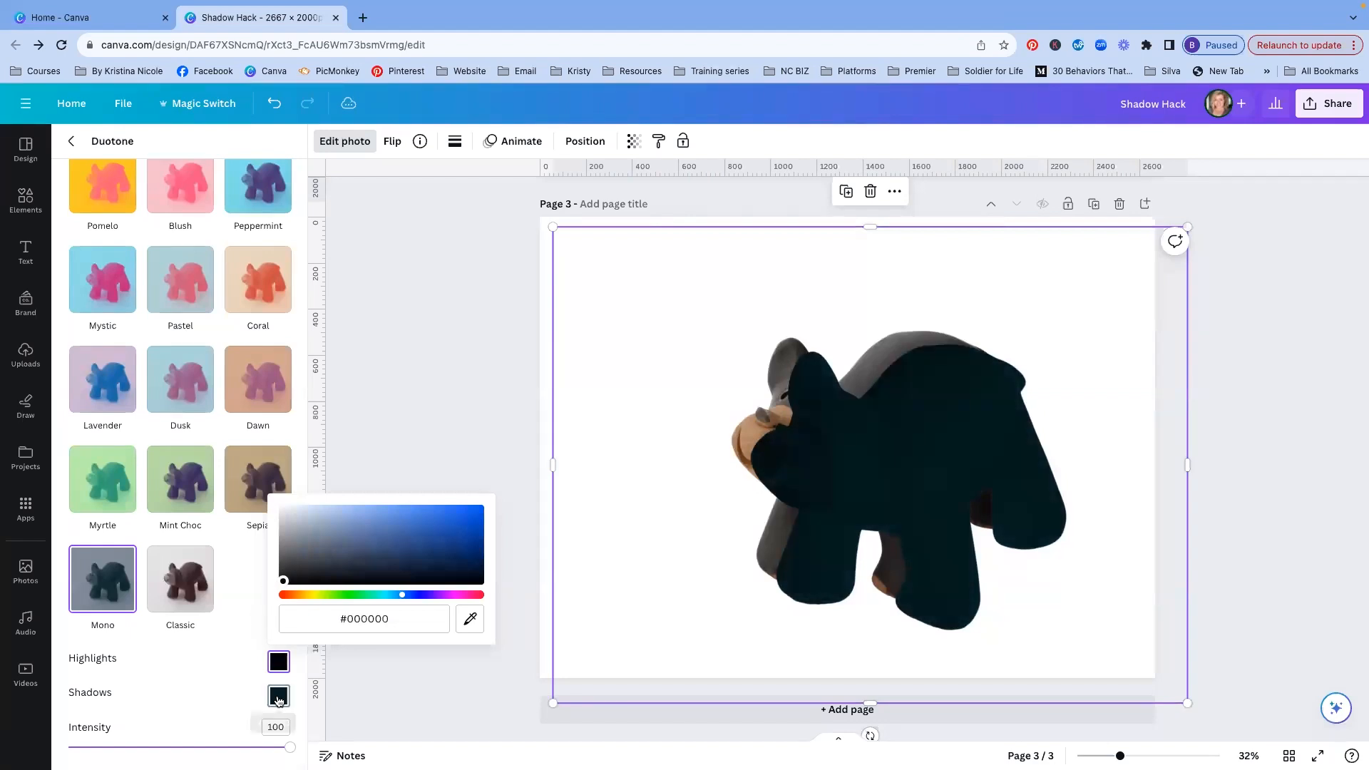
left_click(278, 695)
left_click_drag(471, 611, 251, 621)
left_click(223, 684)
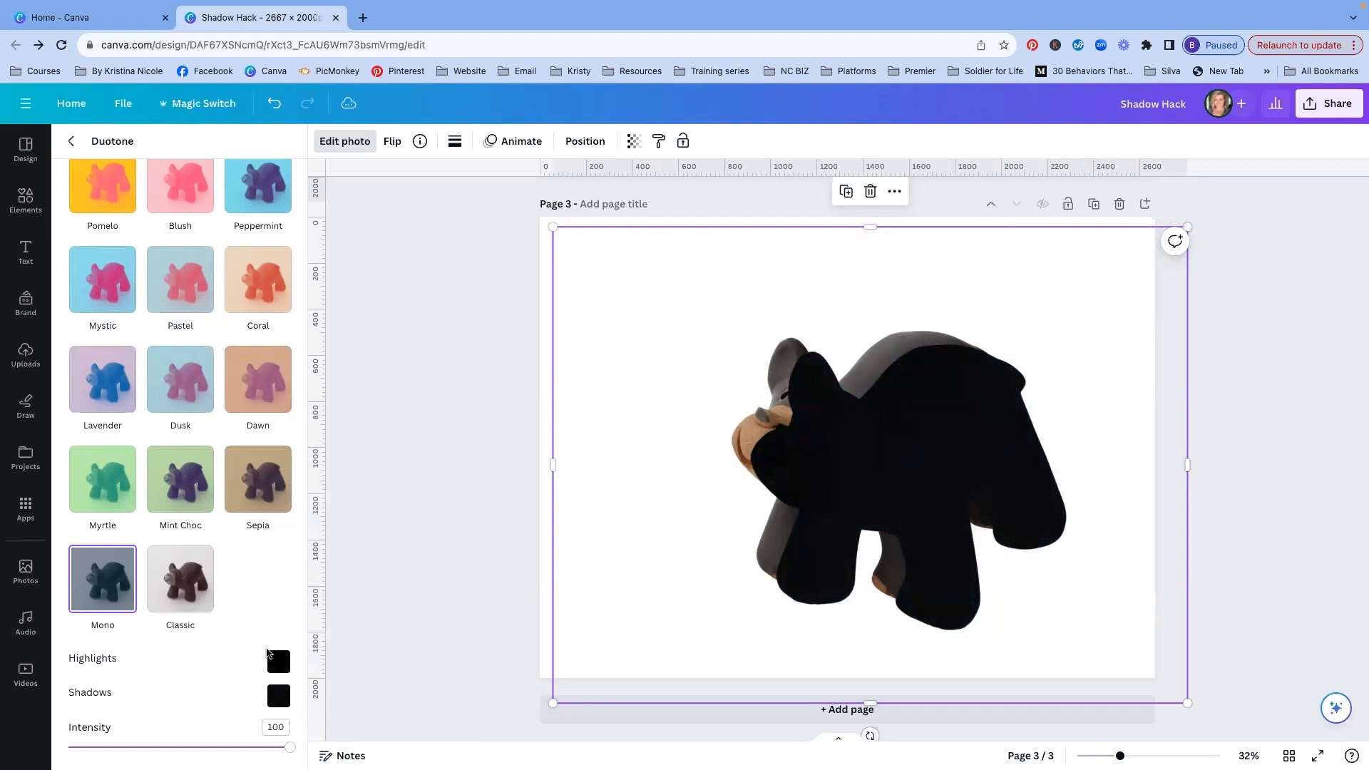
scroll(256, 713, "up", 3)
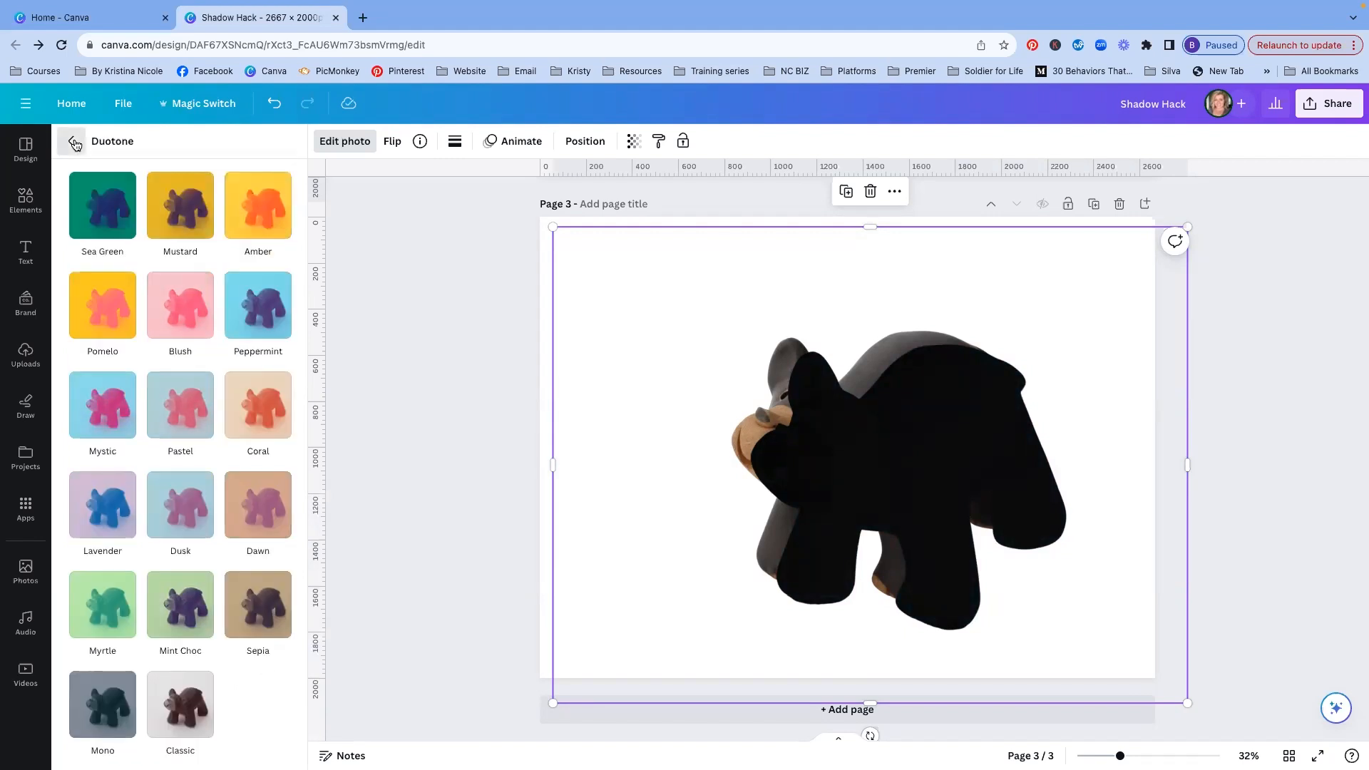
left_click(71, 141)
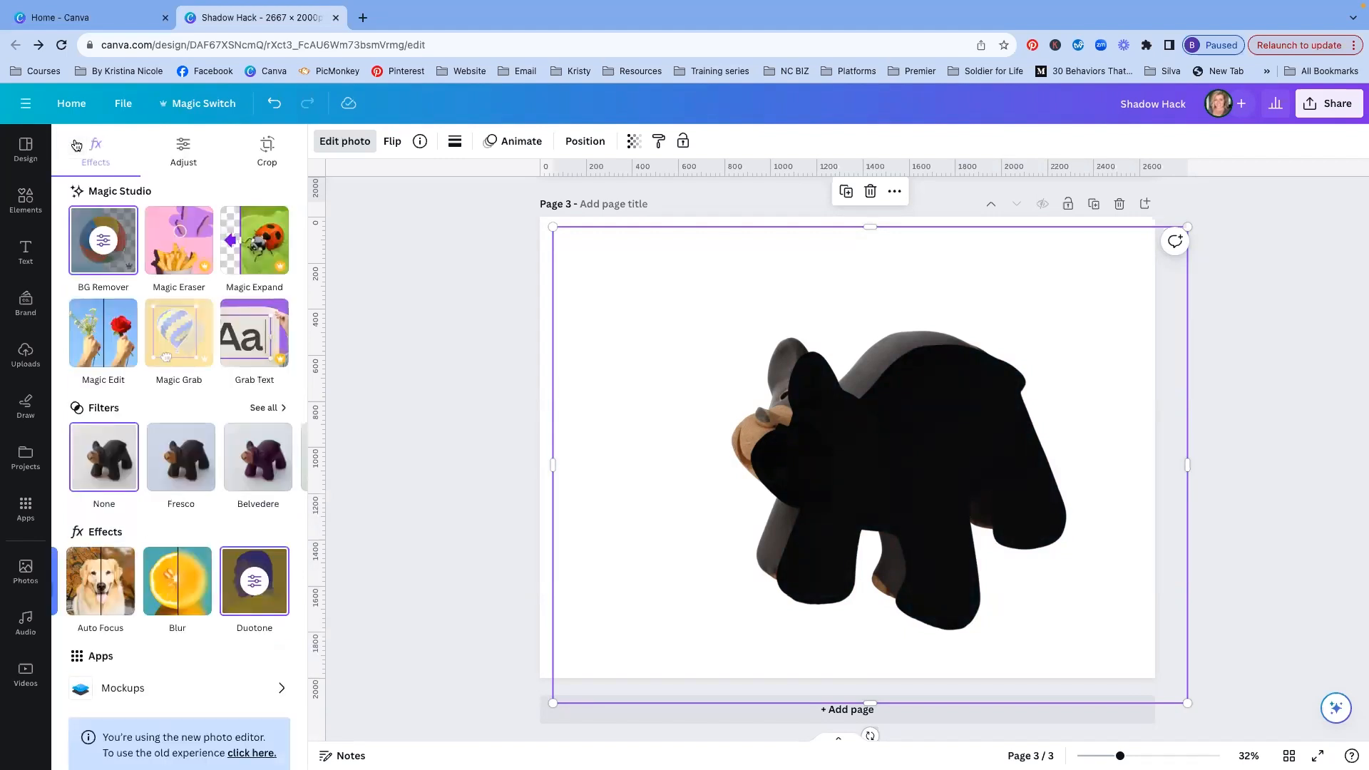
- Blur the whole image of the black bear silhouette at intensity 80
left_click(175, 573)
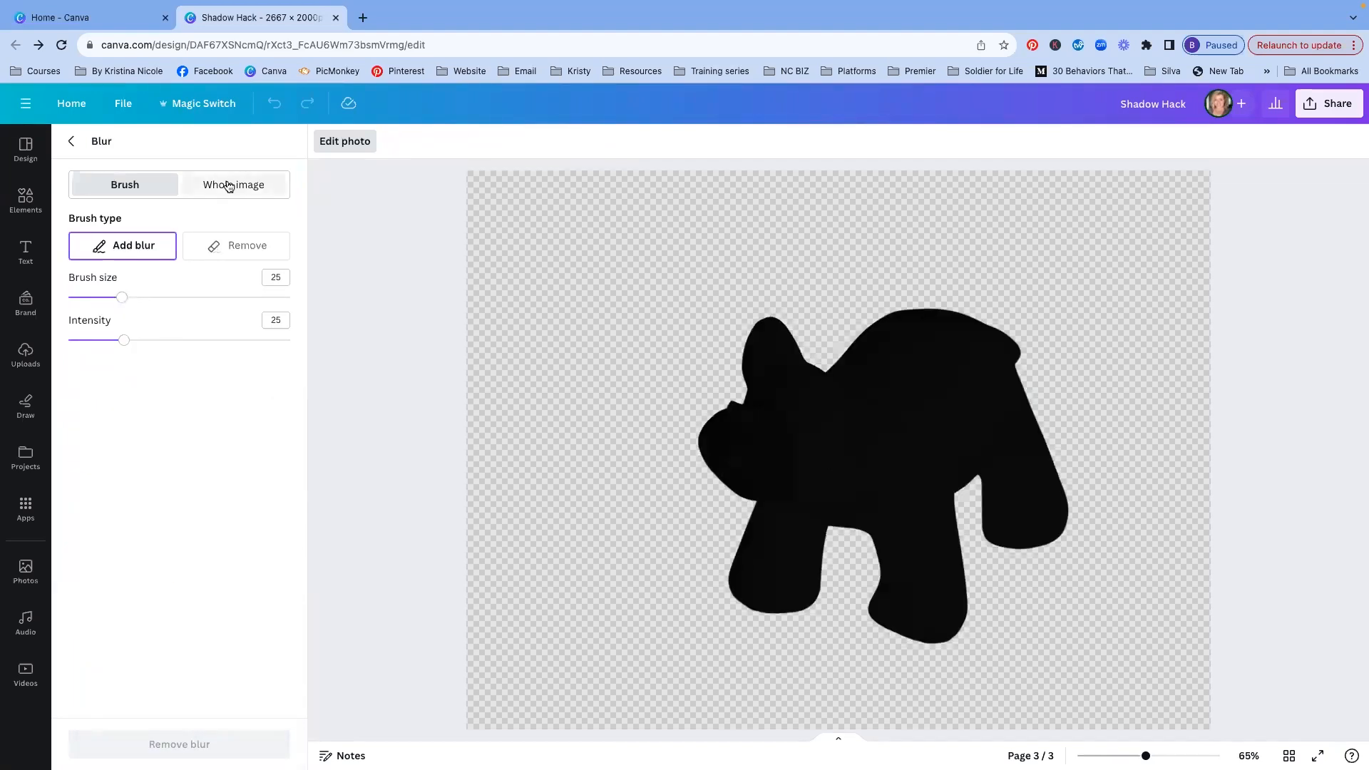
left_click(228, 185)
left_click_drag(69, 254, 234, 247)
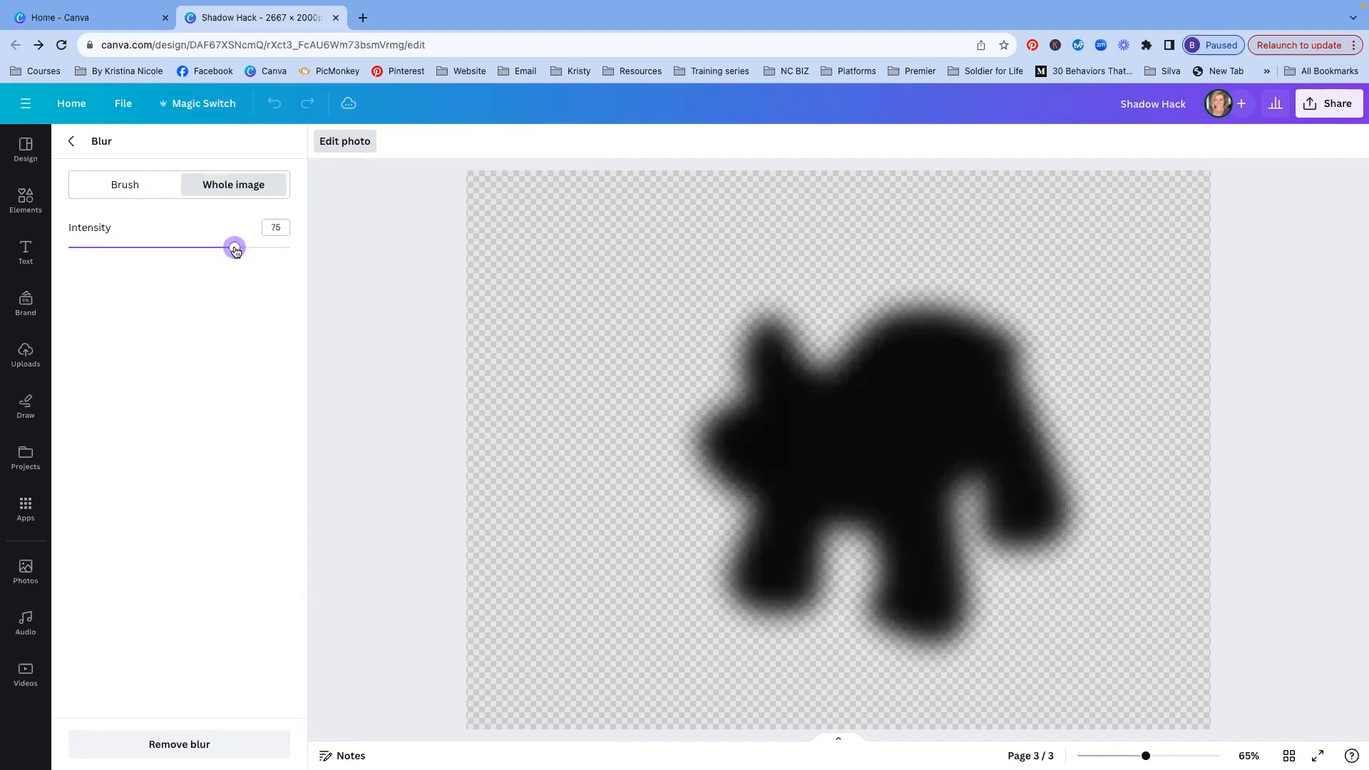
mouse_move(236, 259)
left_mouse_down()
mouse_move(23, 263)
mouse_move(247, 248)
left_mouse_up()
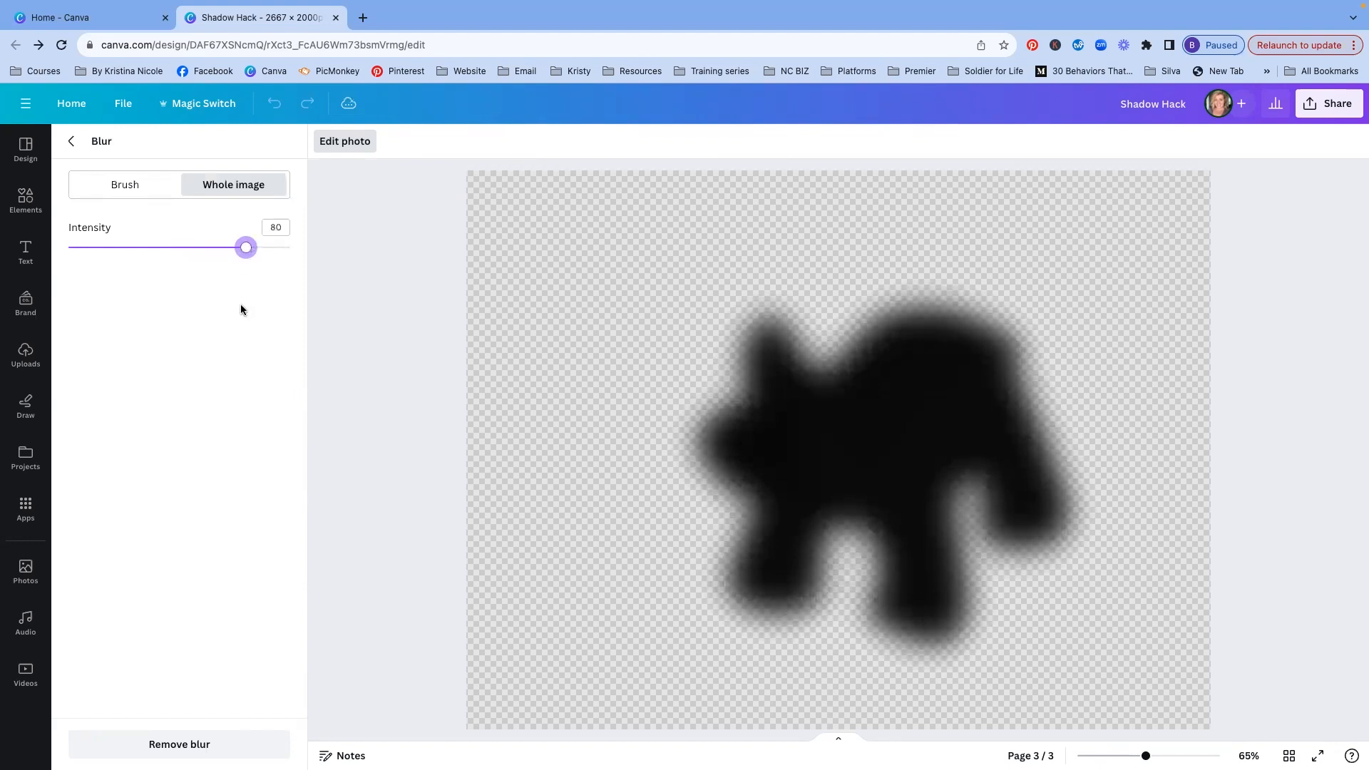
left_click(73, 142)
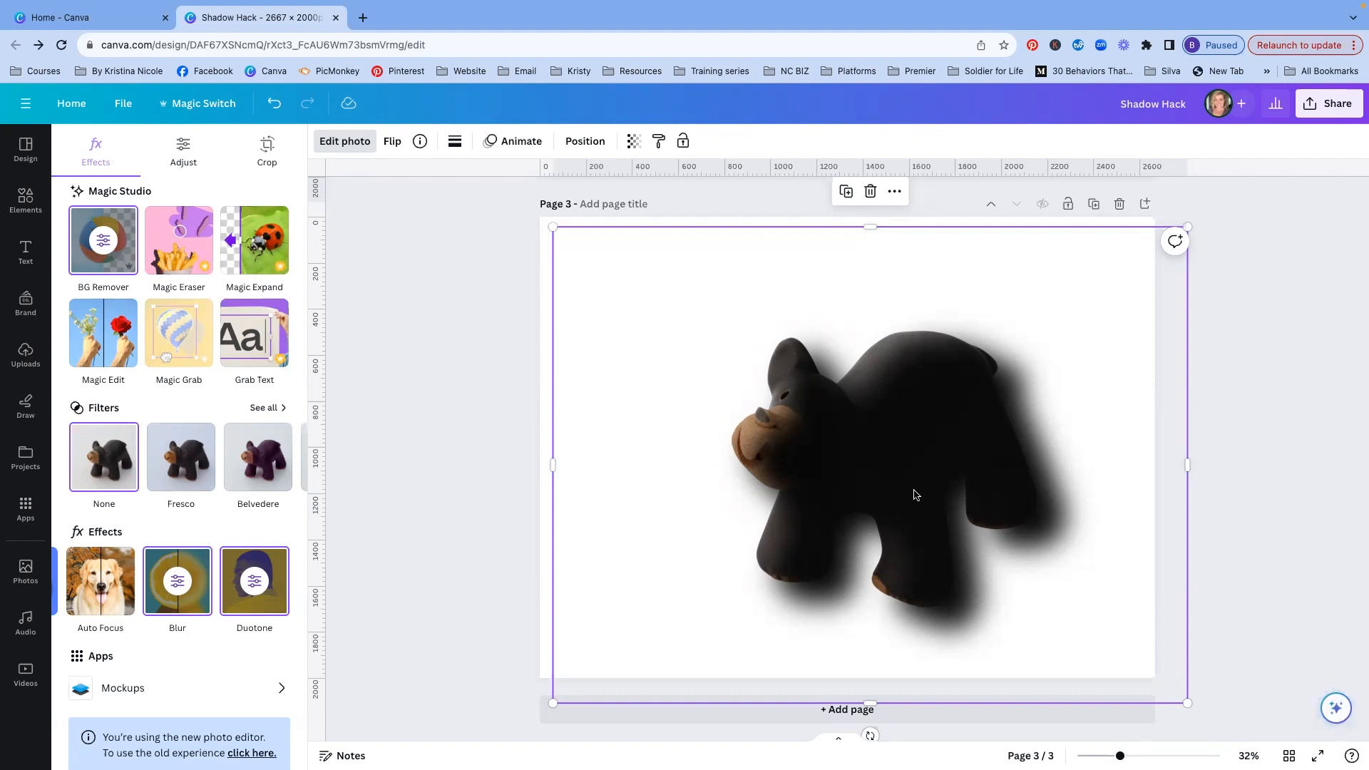
- Erase the head and upper back from the blurred silhouette with the Background Remover's Erase brush, reducing its size to 22 for the finer trimming
left_click(104, 241)
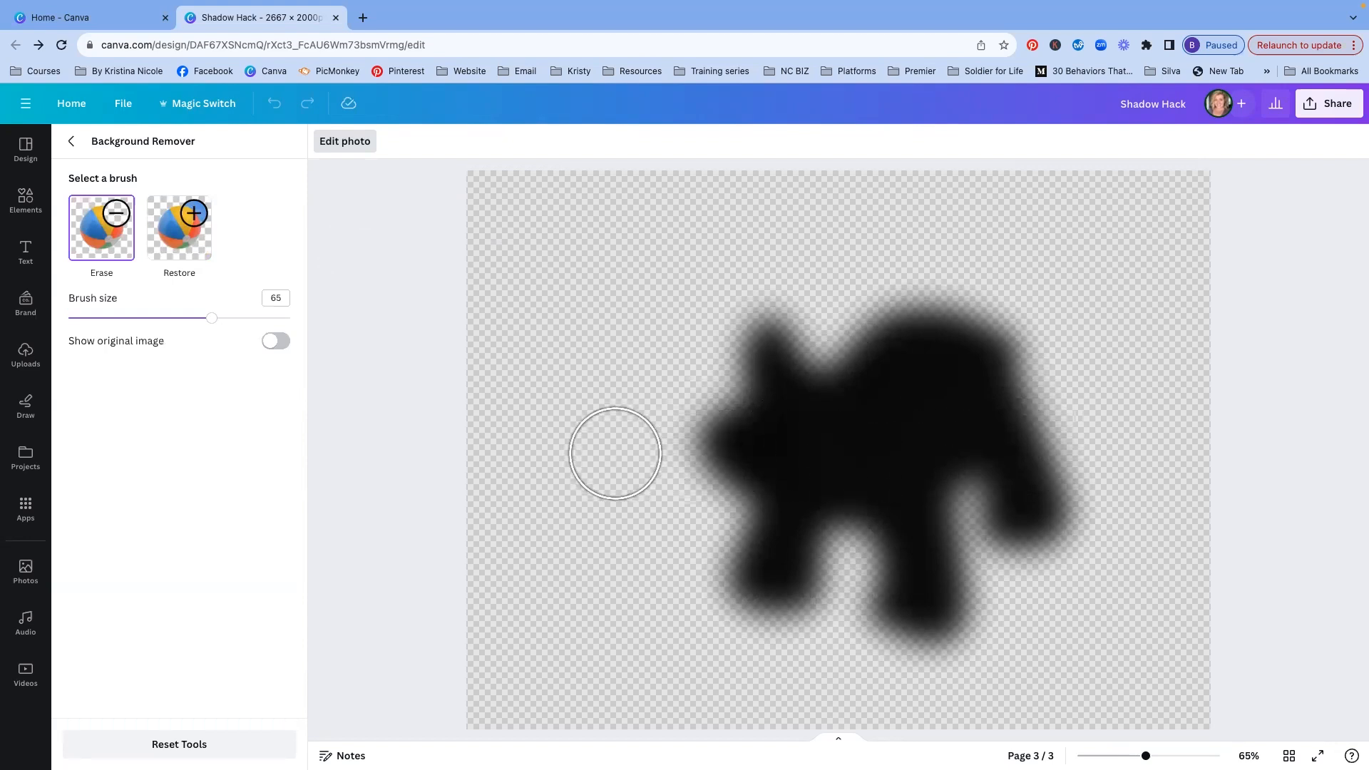
mouse_move(644, 418)
left_mouse_down()
mouse_move(674, 419)
mouse_move(797, 306)
mouse_move(971, 312)
mouse_move(859, 309)
mouse_move(761, 385)
mouse_move(898, 318)
left_mouse_up()
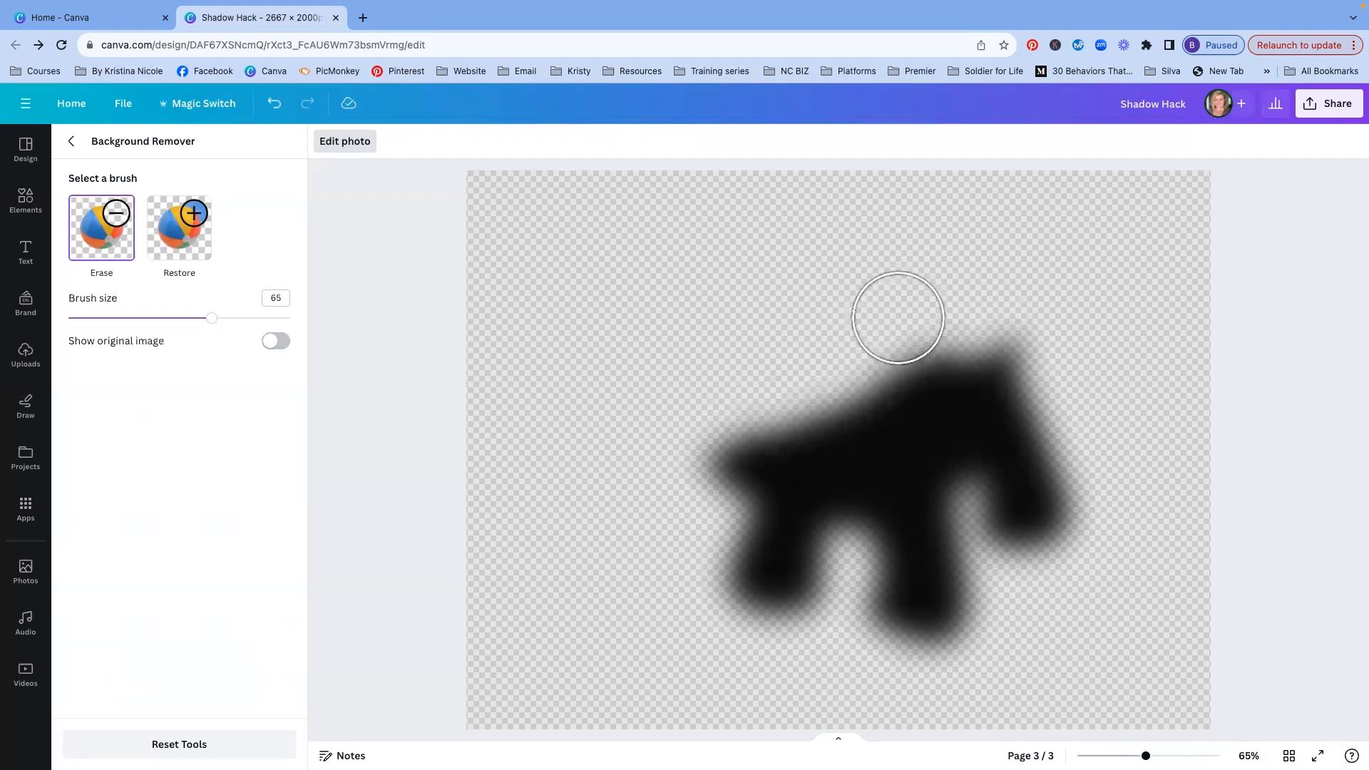
left_click(116, 318)
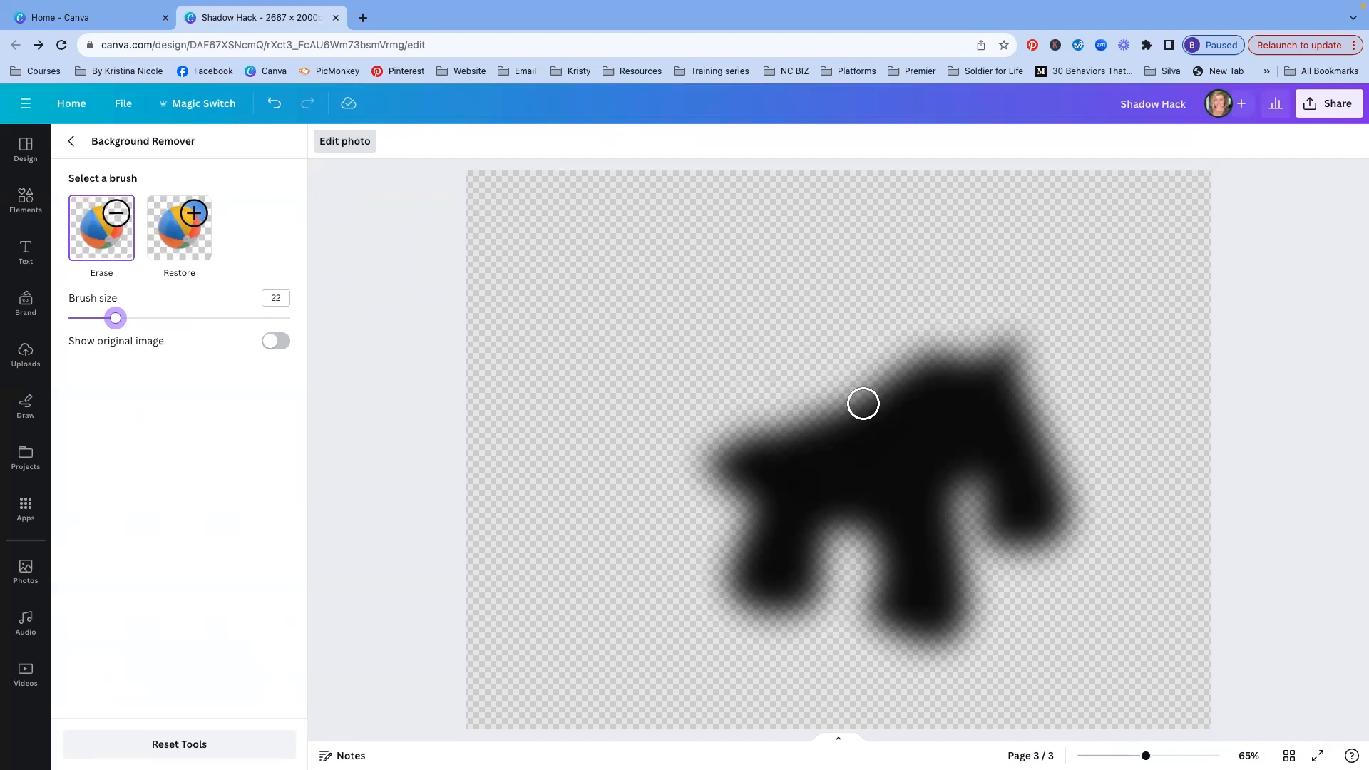
mouse_move(745, 515)
left_mouse_down()
mouse_move(838, 391)
mouse_move(806, 394)
mouse_move(727, 462)
mouse_move(715, 455)
mouse_move(791, 408)
mouse_move(719, 462)
mouse_move(711, 492)
mouse_move(736, 493)
mouse_move(765, 458)
mouse_move(740, 447)
mouse_move(745, 470)
mouse_move(713, 458)
left_mouse_up()
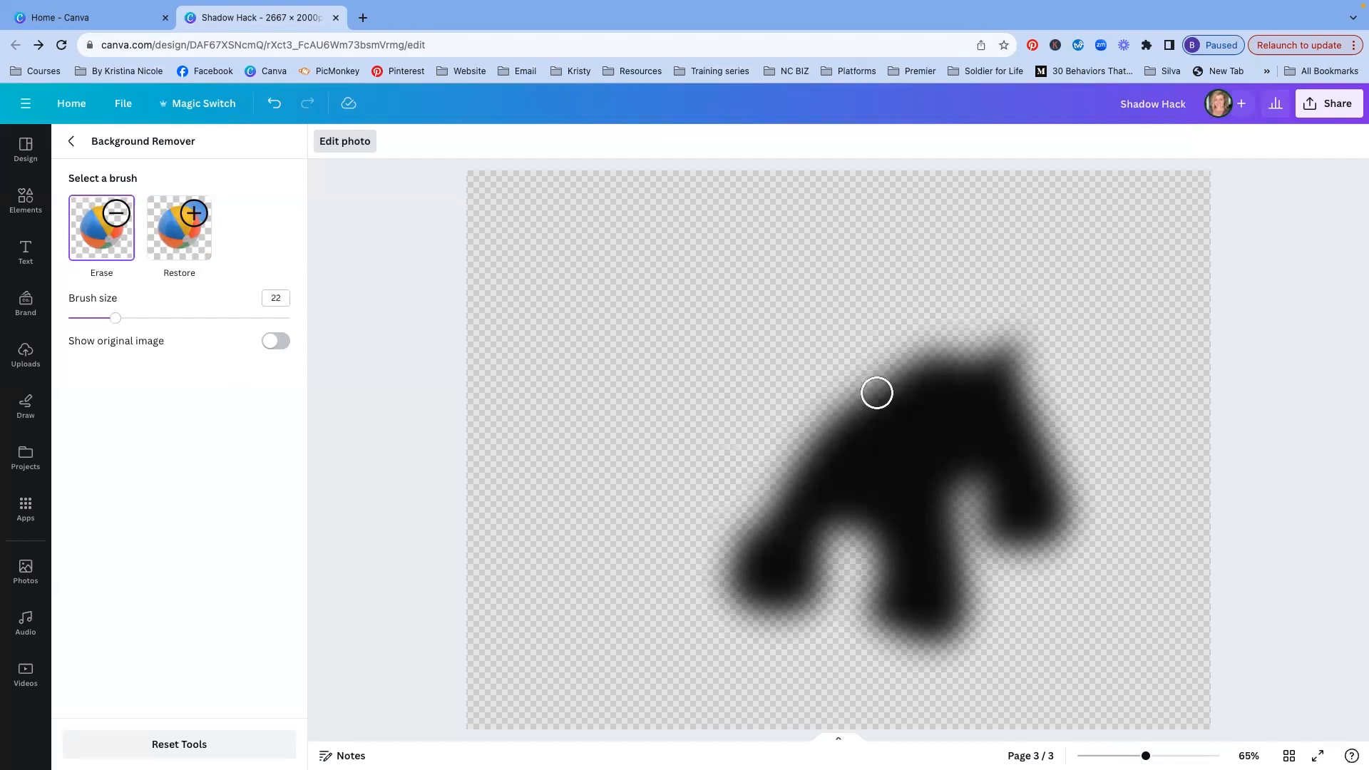
mouse_move(1018, 342)
left_mouse_down()
mouse_move(885, 355)
mouse_move(938, 370)
mouse_move(1035, 347)
left_mouse_up()
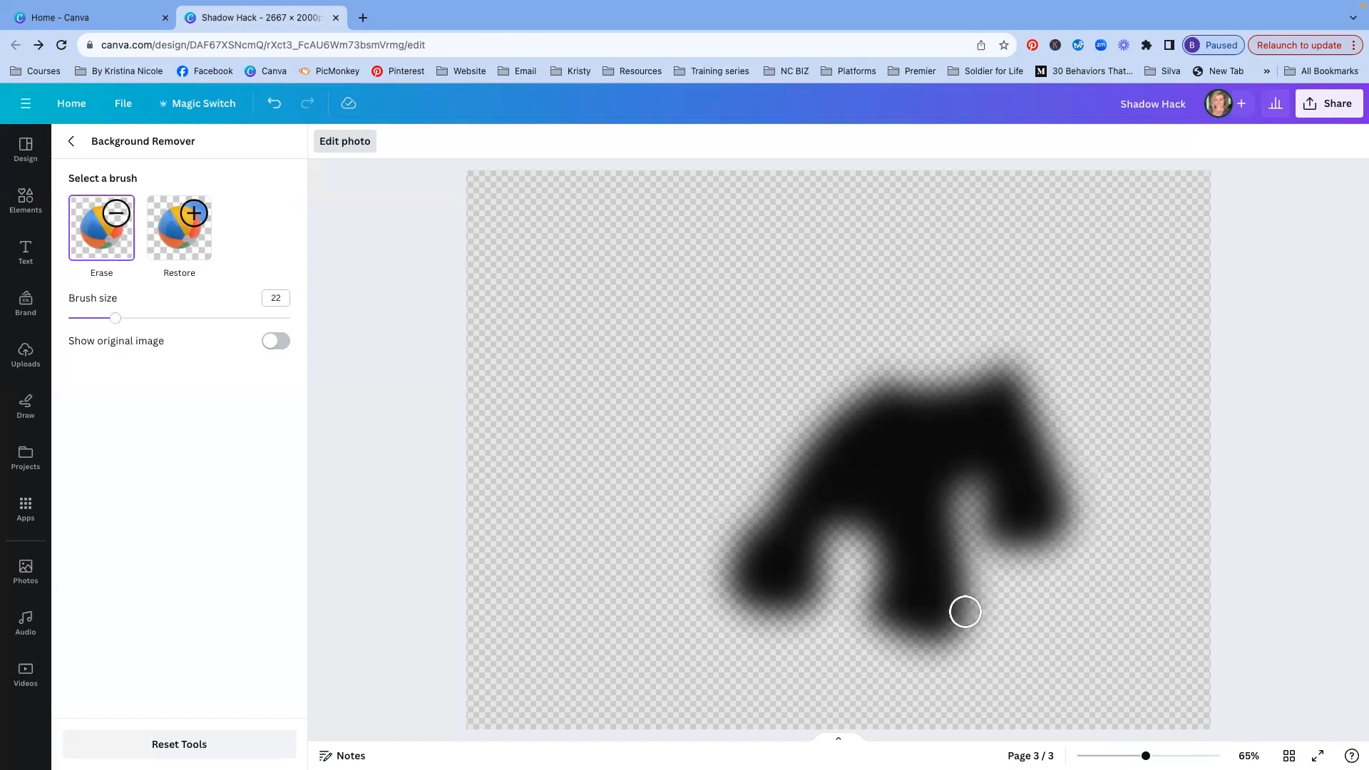
left_click_drag(951, 392, 1031, 364)
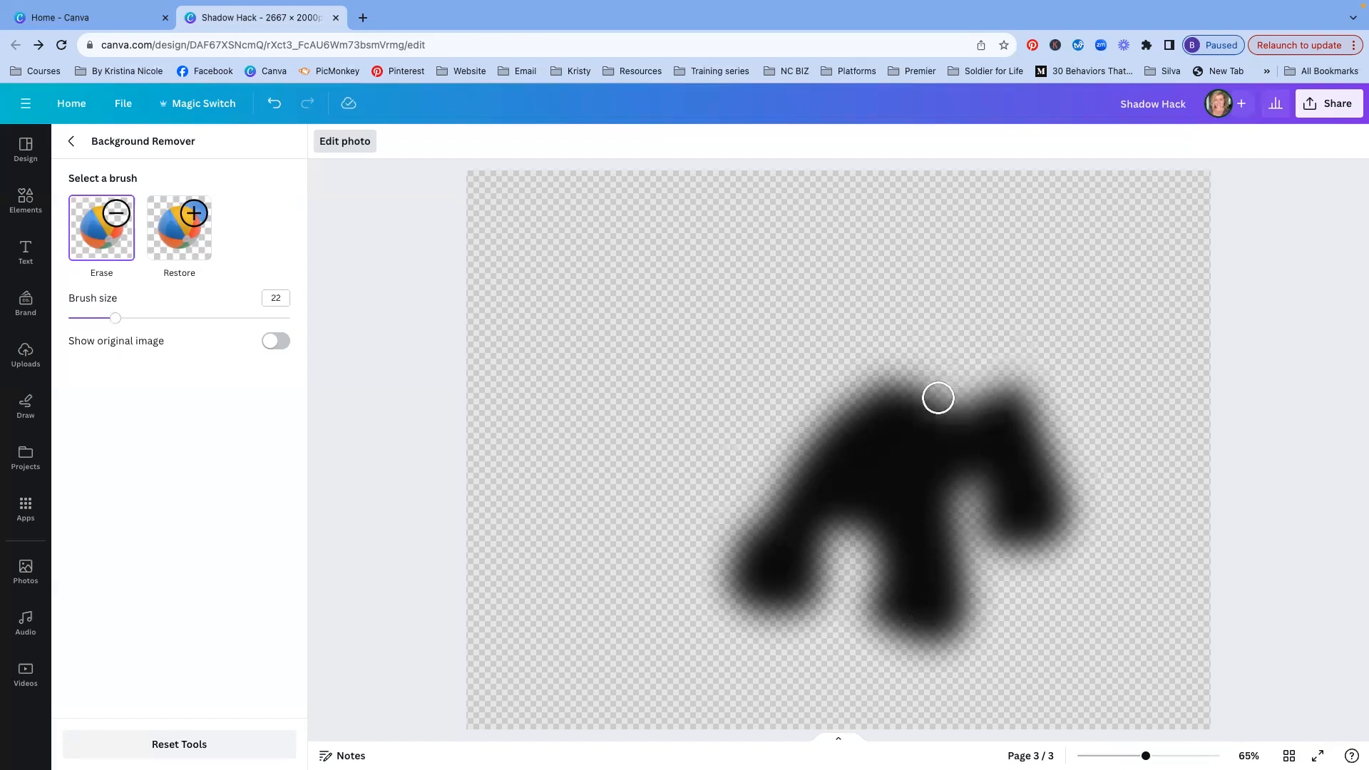
mouse_move(940, 397)
left_mouse_down()
mouse_move(1030, 419)
mouse_move(1085, 411)
mouse_move(1153, 369)
mouse_move(1058, 396)
mouse_move(934, 381)
mouse_move(1009, 363)
mouse_move(883, 397)
mouse_move(733, 522)
mouse_move(724, 607)
mouse_move(702, 603)
mouse_move(737, 576)
mouse_move(827, 418)
left_mouse_up()
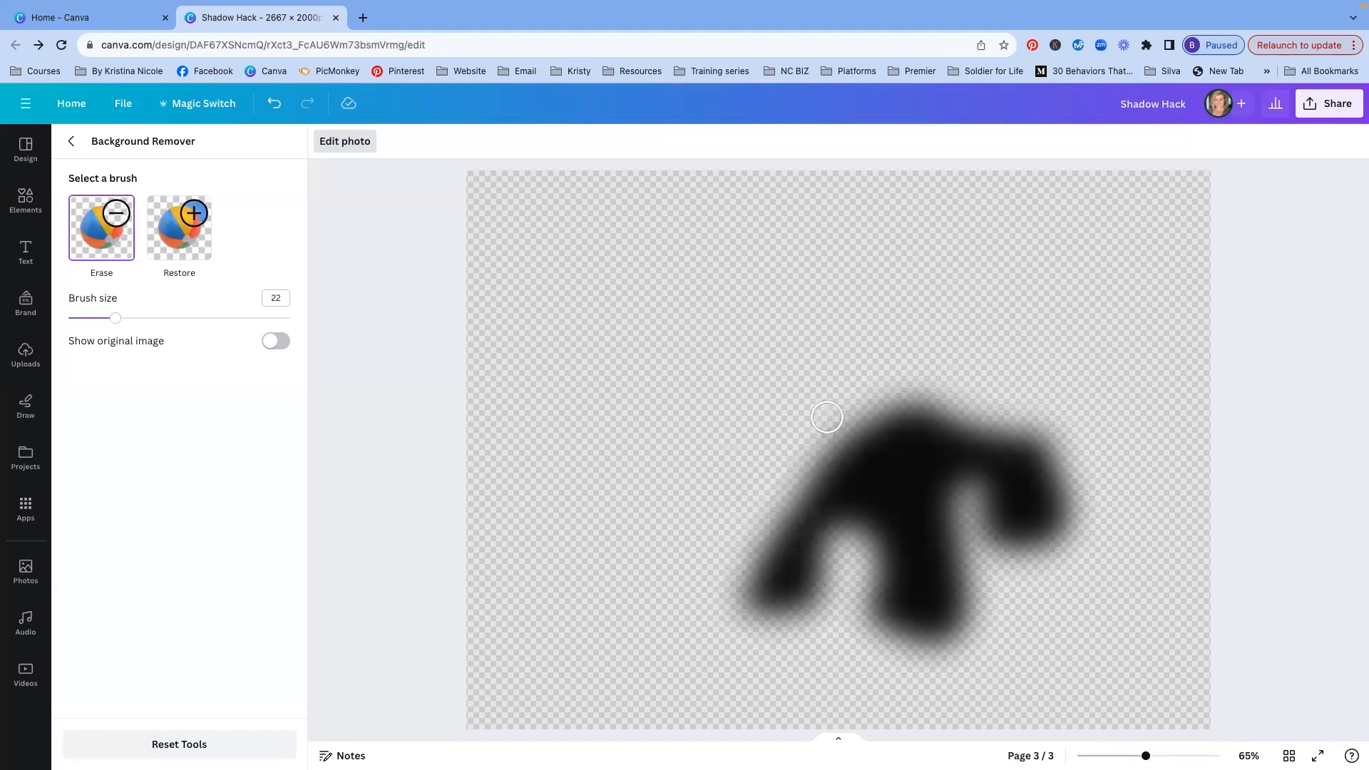
left_click(71, 145)
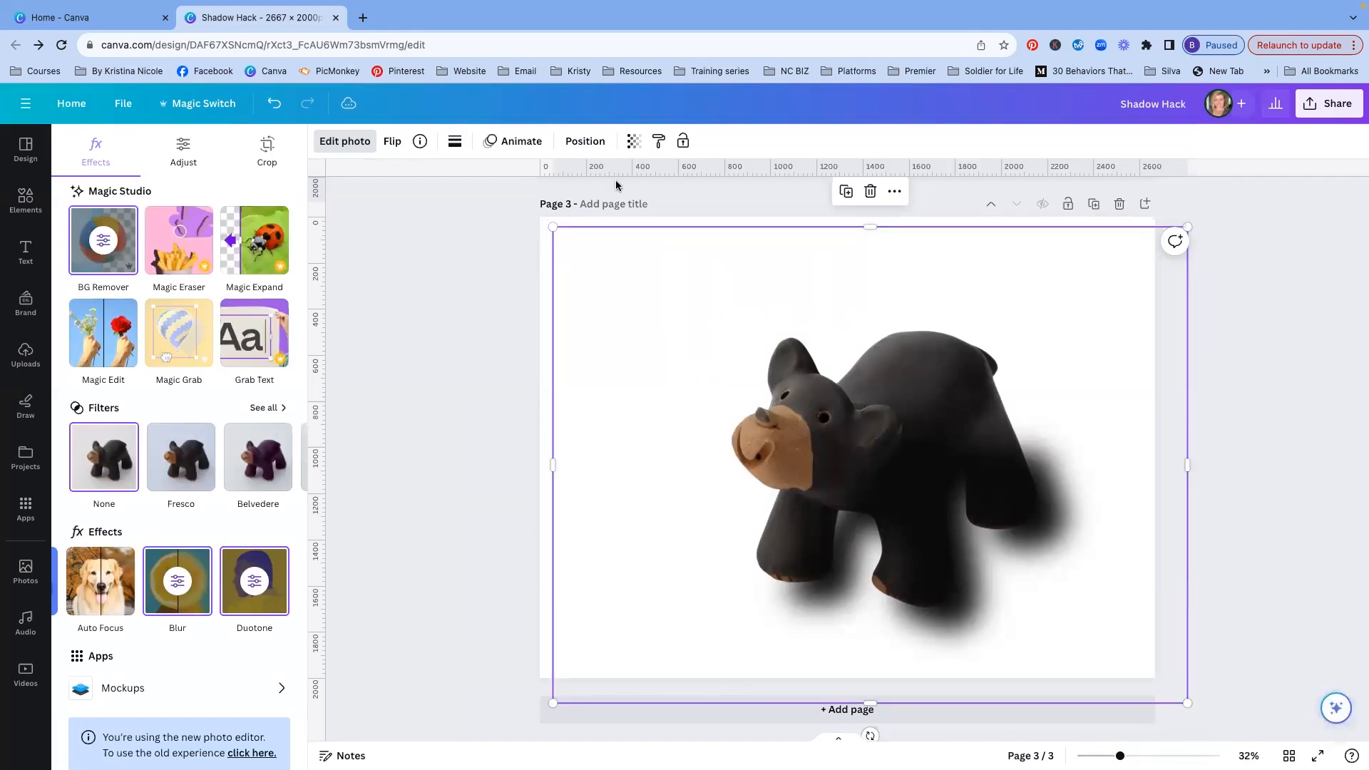
- Send the trimmed black shadow backward so it sits behind the original bear
left_click(585, 141)
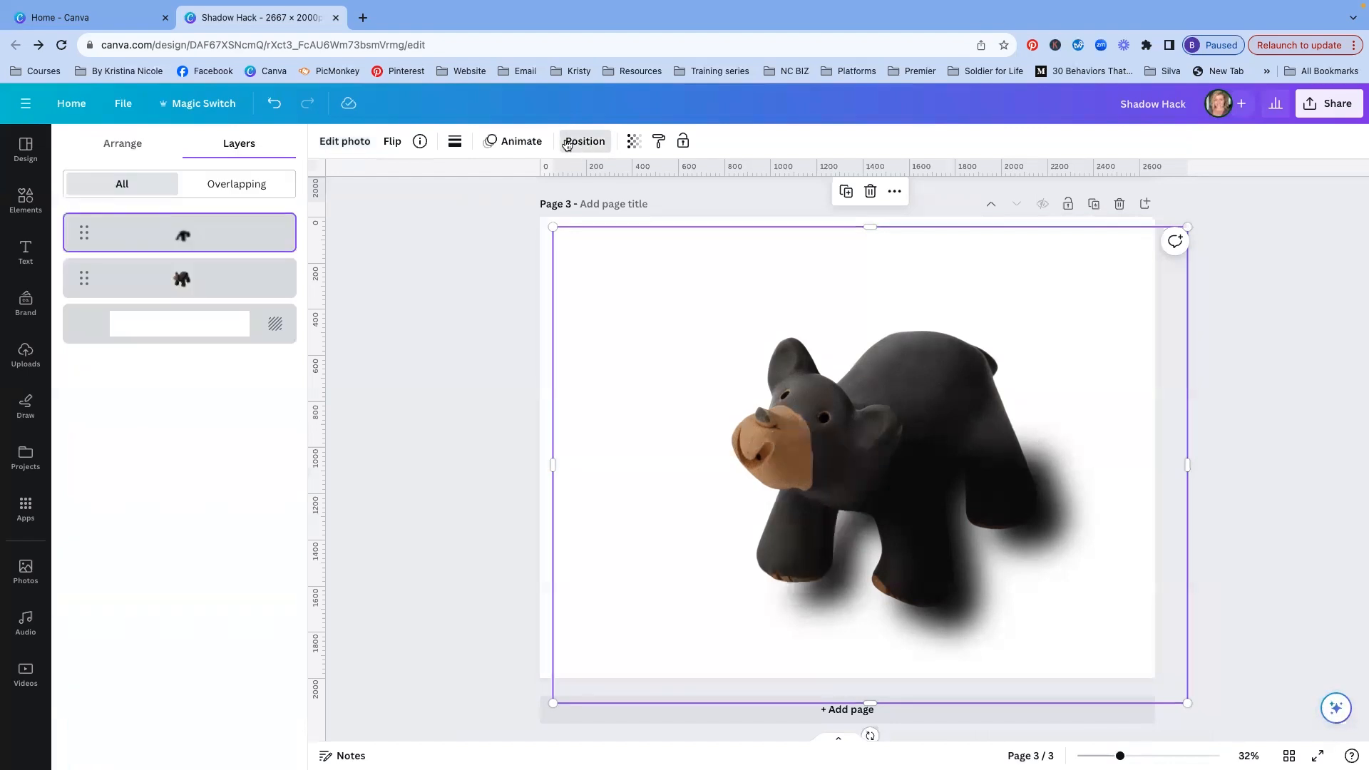
left_click(132, 144)
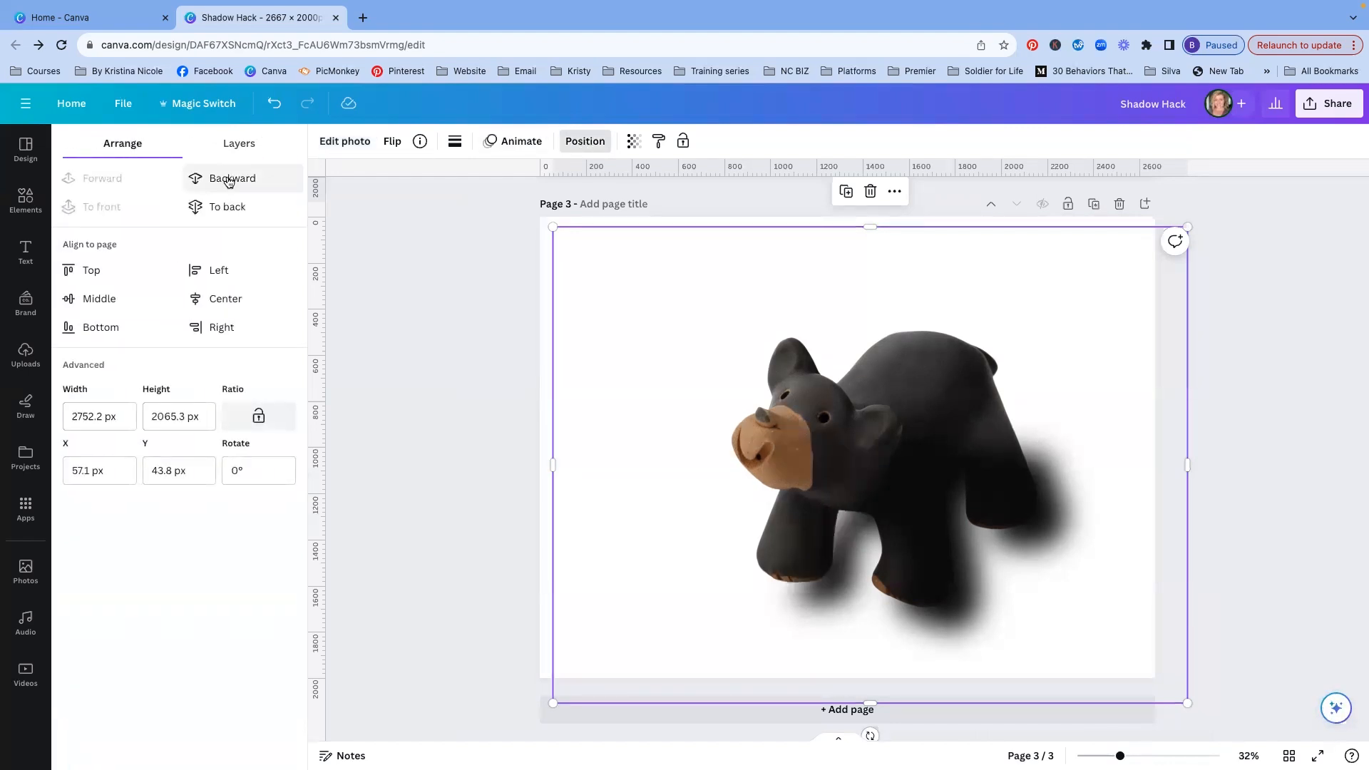
left_click(229, 179)
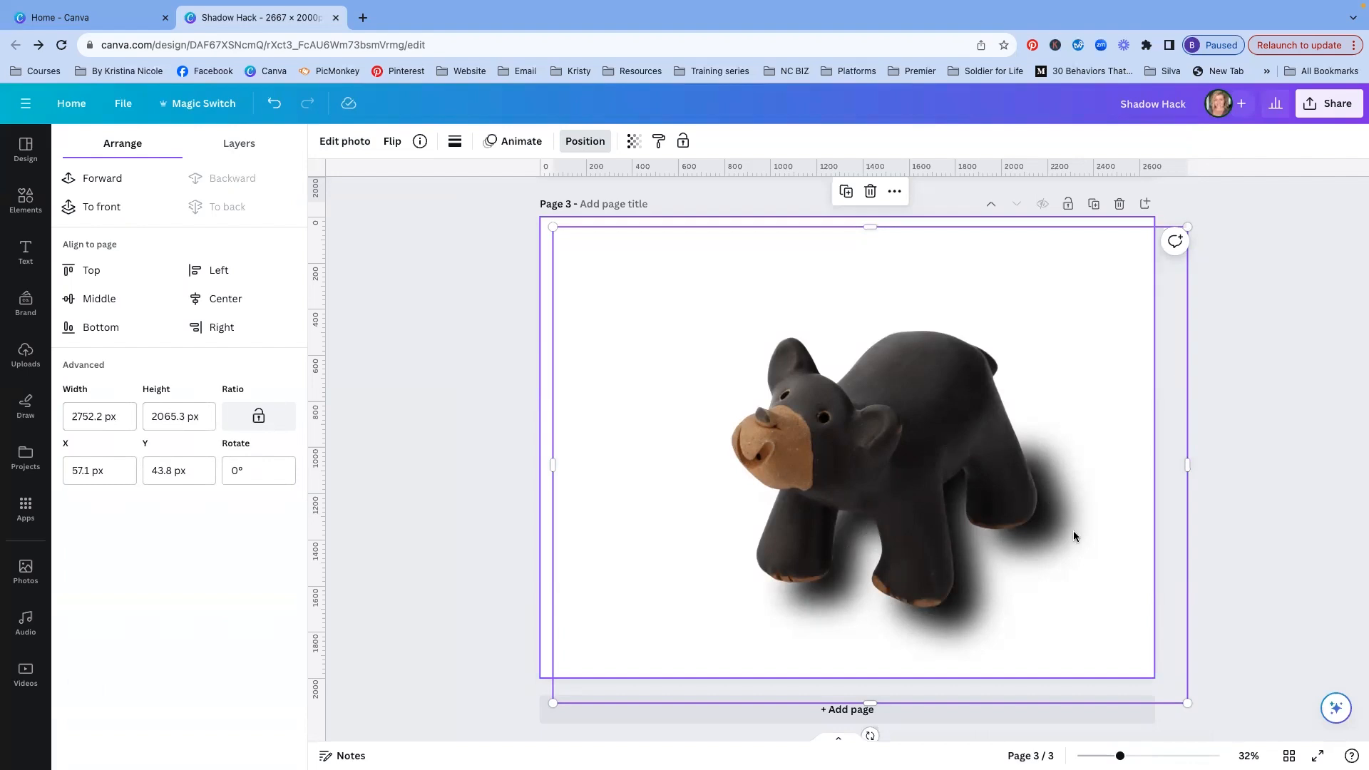
- Shift the bear's shadow slightly left and up to X 0 px, Y 31.5 px and set its transparency to 69
left_click_drag(1094, 574, 1081, 573)
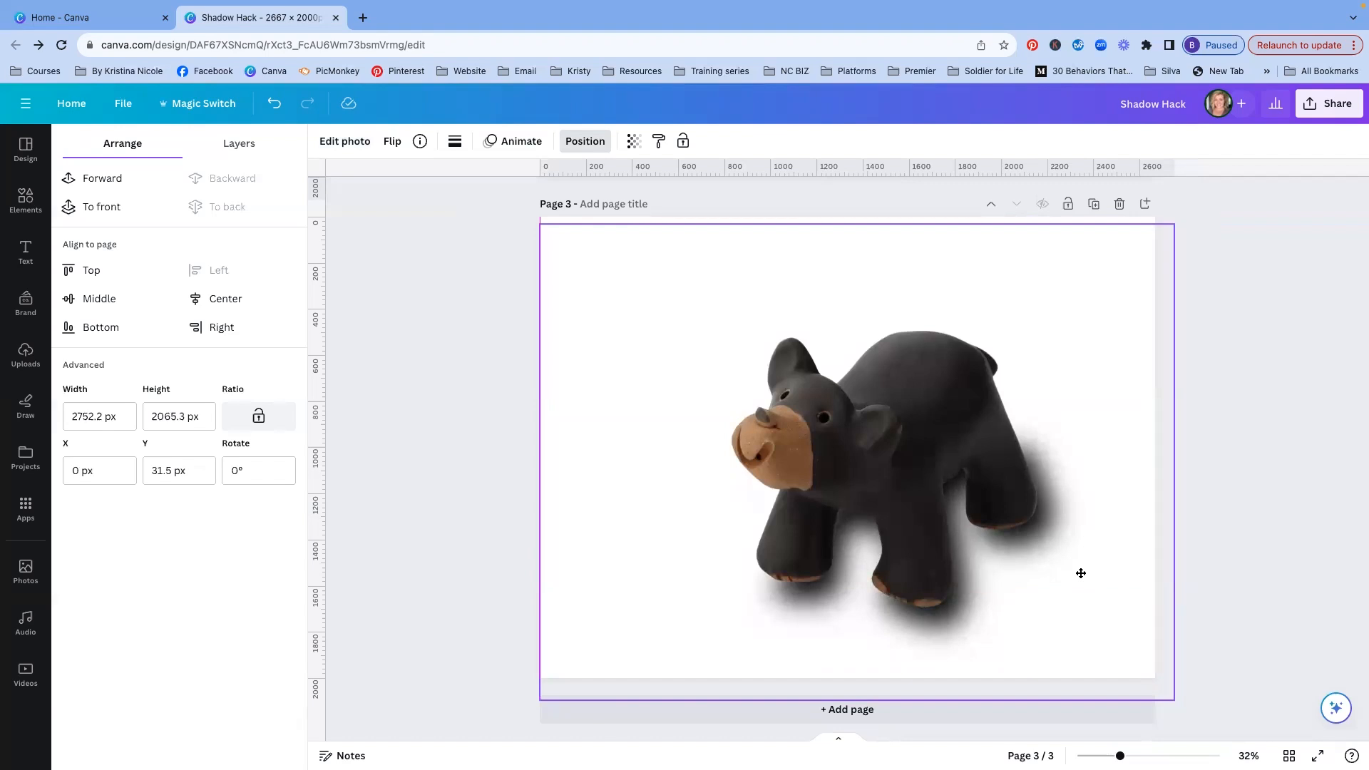
left_click_drag(1082, 573, 1080, 572)
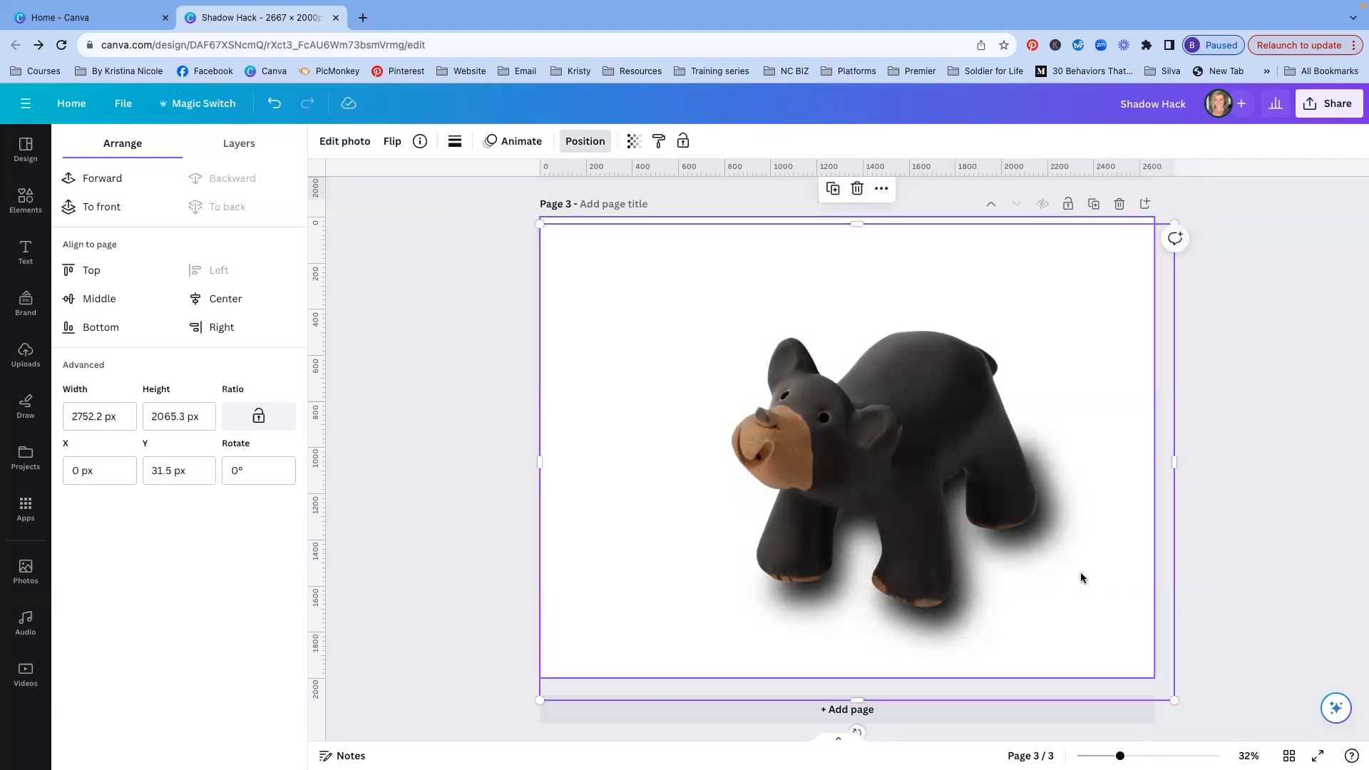
left_click(633, 141)
left_click_drag(635, 203, 592, 206)
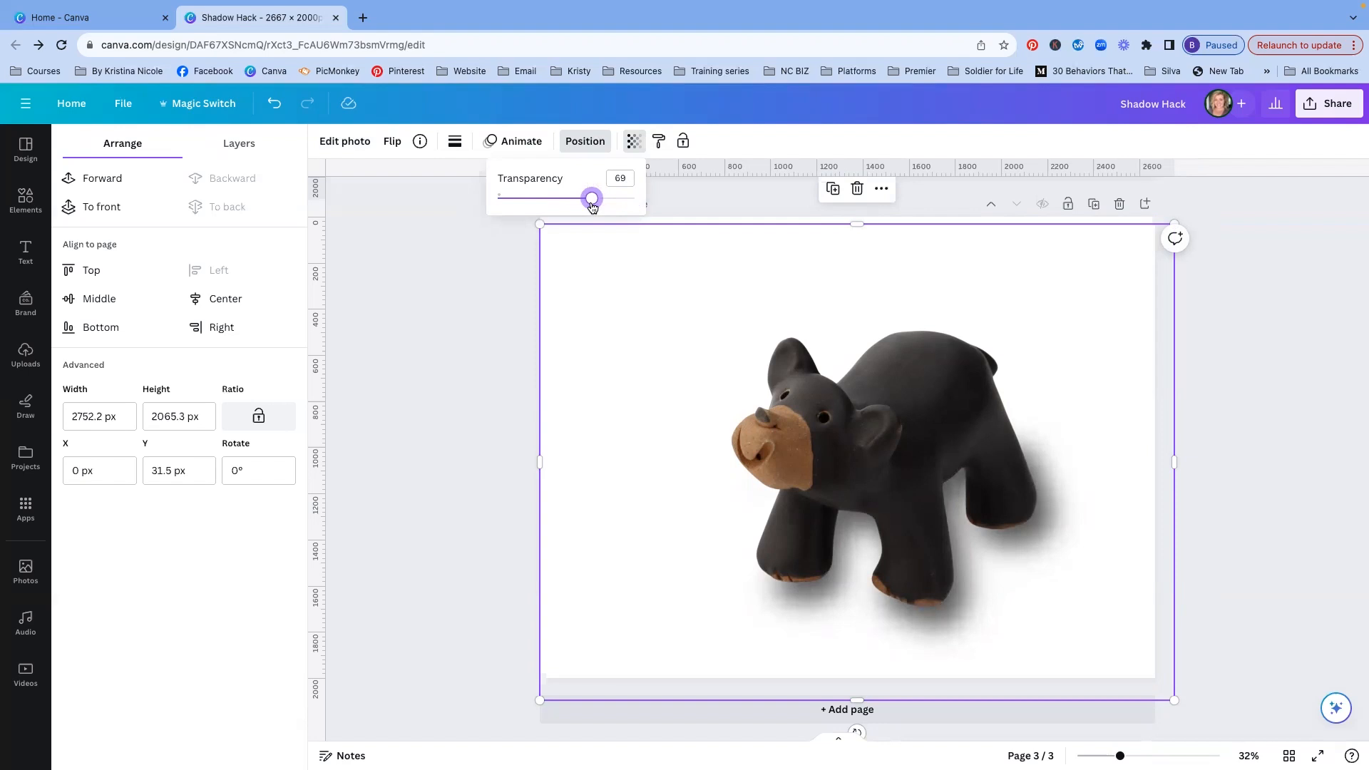